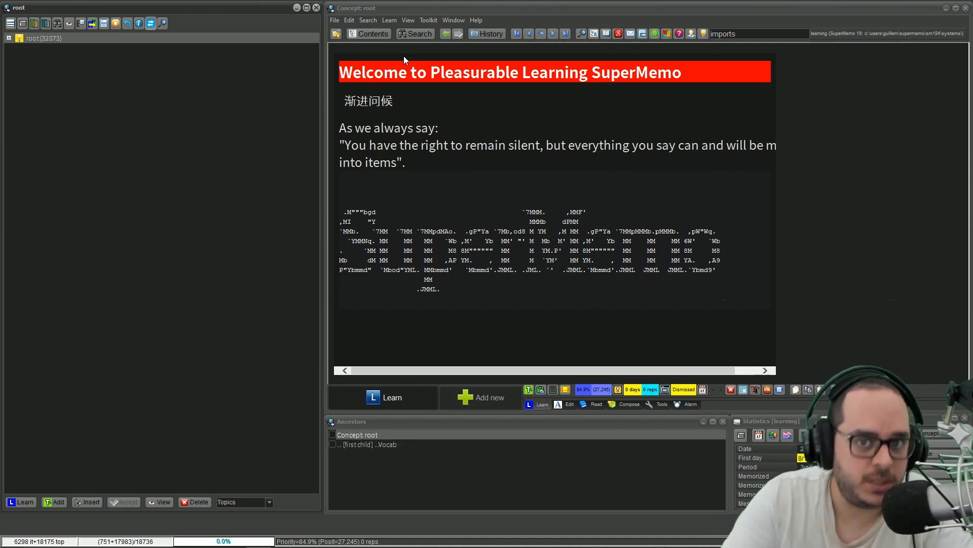
- List all topics in the collection and open the Emotions topic from Decision-making
left_click(432, 20)
left_click(405, 15)
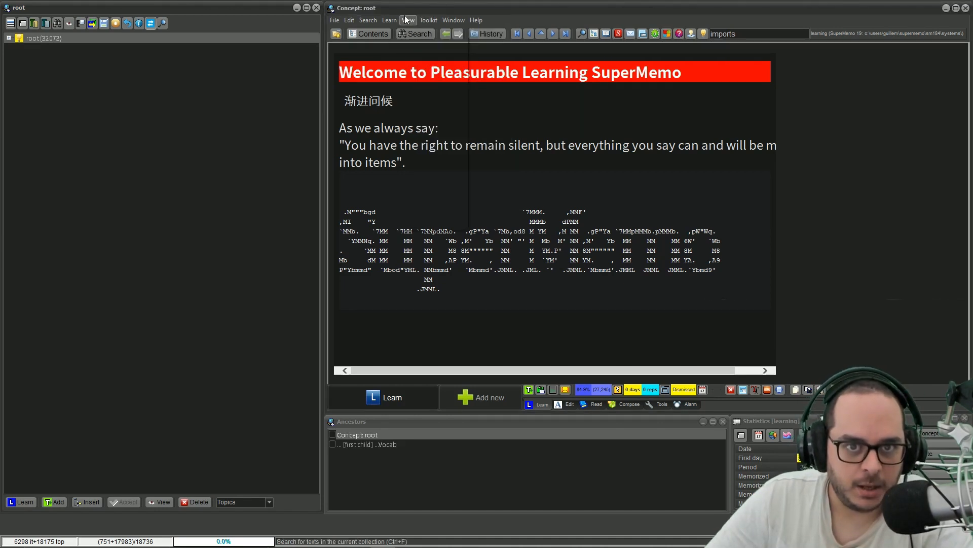
left_click(407, 20)
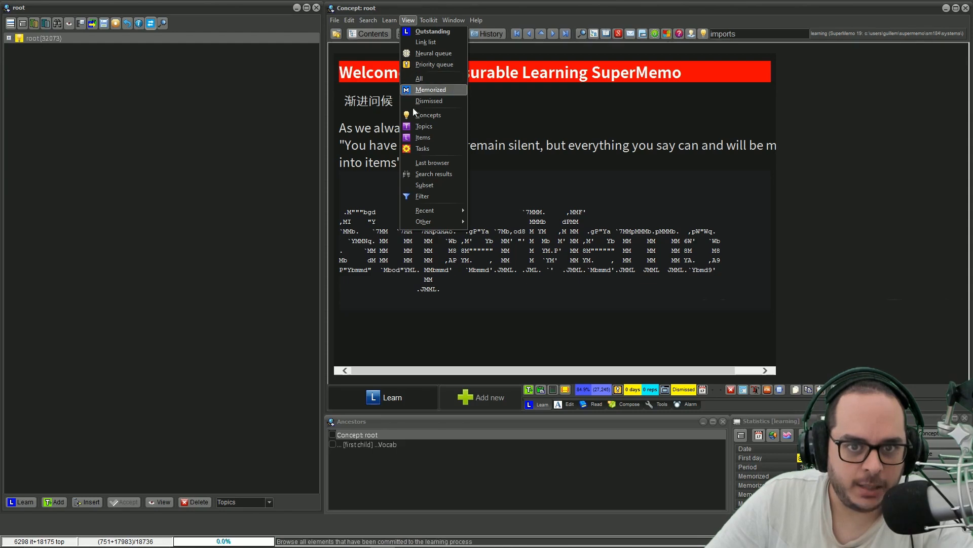
left_click(424, 125)
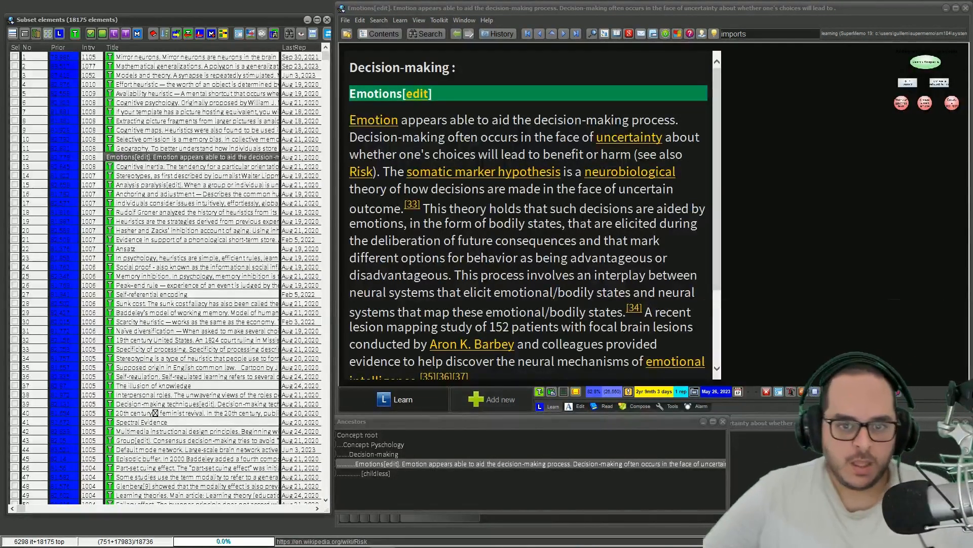
left_click_drag(424, 209, 487, 211)
double_click(467, 276)
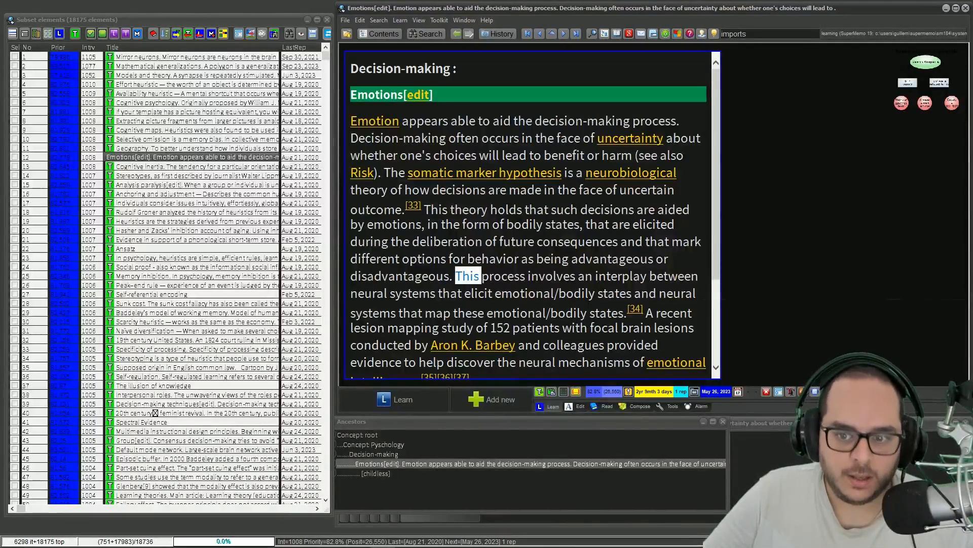
- Examine the Decision-making branch in the knowledge tree, viewing its Authority control topic and expanding the Children topic
left_click(383, 33)
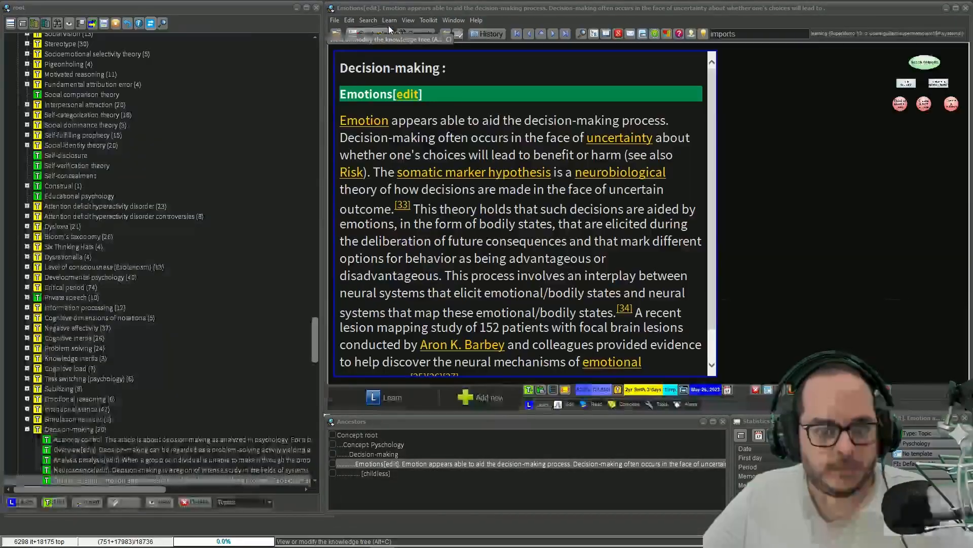
scroll(186, 407, "down", 4)
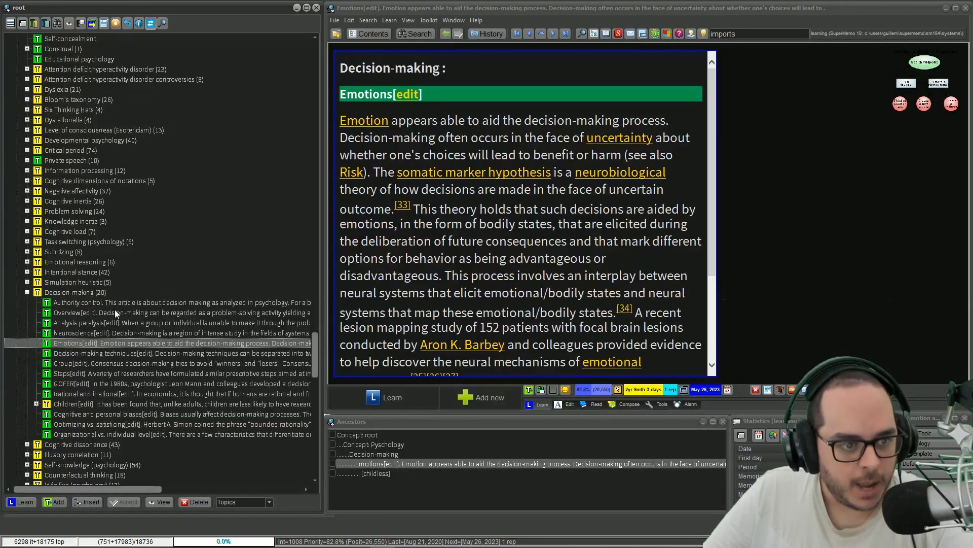
left_click(82, 301)
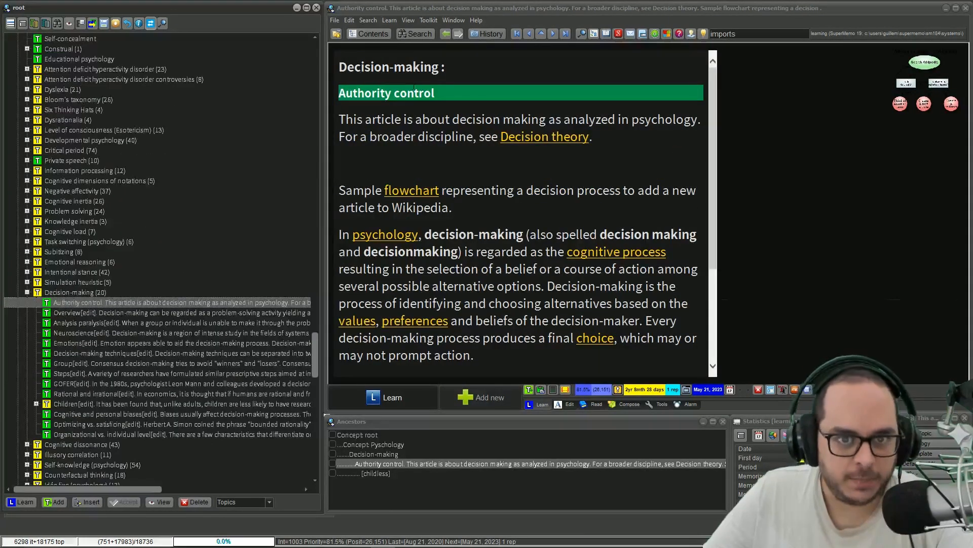
left_click(446, 34)
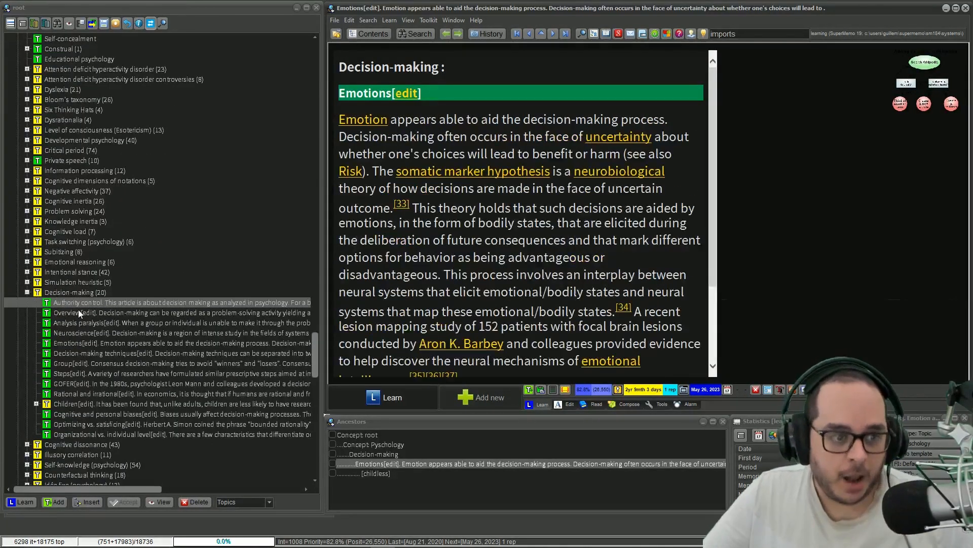
left_click(37, 404)
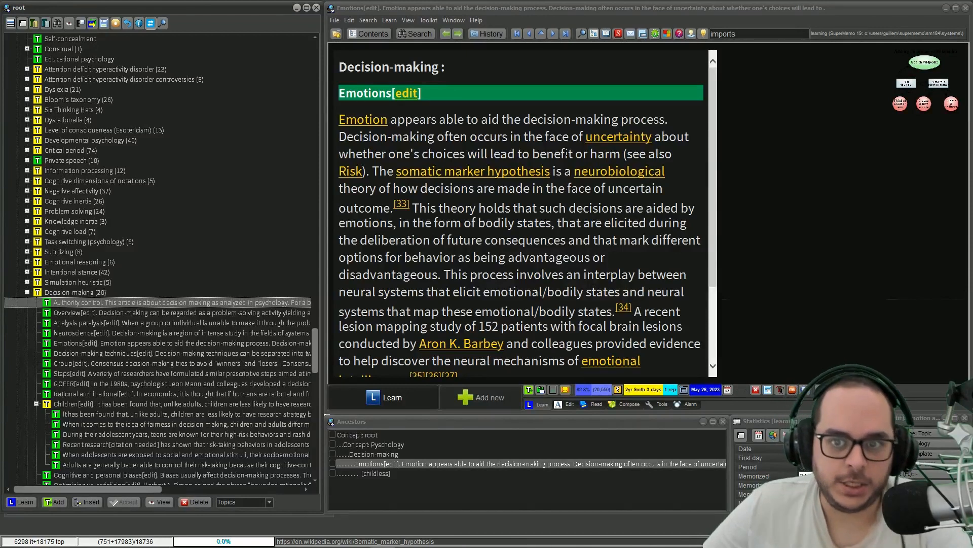
- Extract the sentence from "The somatic marker hypothesis" to "uncertain outcome" in the Emotions topic
left_click(350, 153)
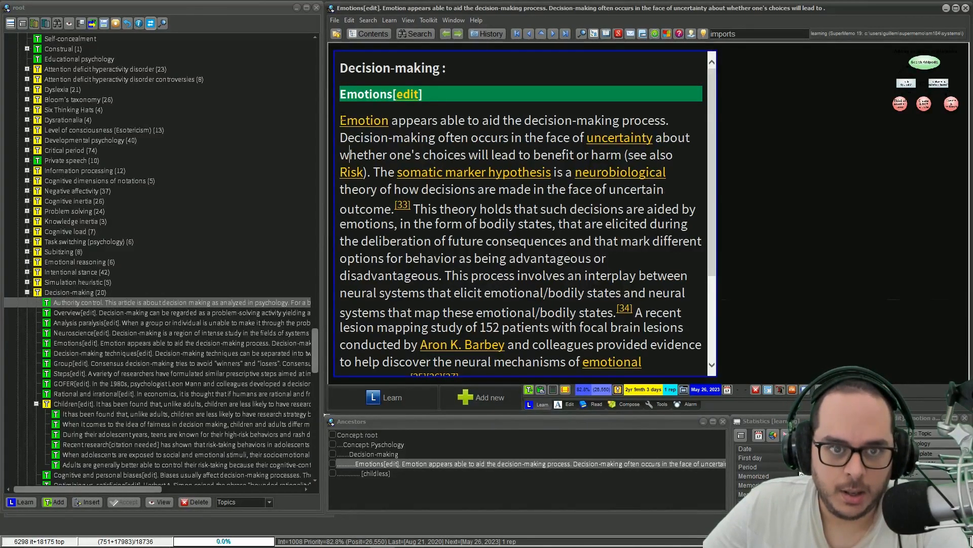
left_click(340, 120)
mouse_move(340, 121)
left_mouse_down()
mouse_move(503, 144)
mouse_move(665, 141)
mouse_move(354, 138)
mouse_move(507, 173)
mouse_move(469, 155)
mouse_move(602, 159)
mouse_move(379, 157)
mouse_move(441, 173)
mouse_move(539, 172)
mouse_move(540, 188)
mouse_move(558, 190)
mouse_move(567, 173)
mouse_move(616, 180)
mouse_move(446, 185)
mouse_move(655, 189)
mouse_move(420, 190)
mouse_move(405, 205)
mouse_move(396, 197)
left_mouse_up()
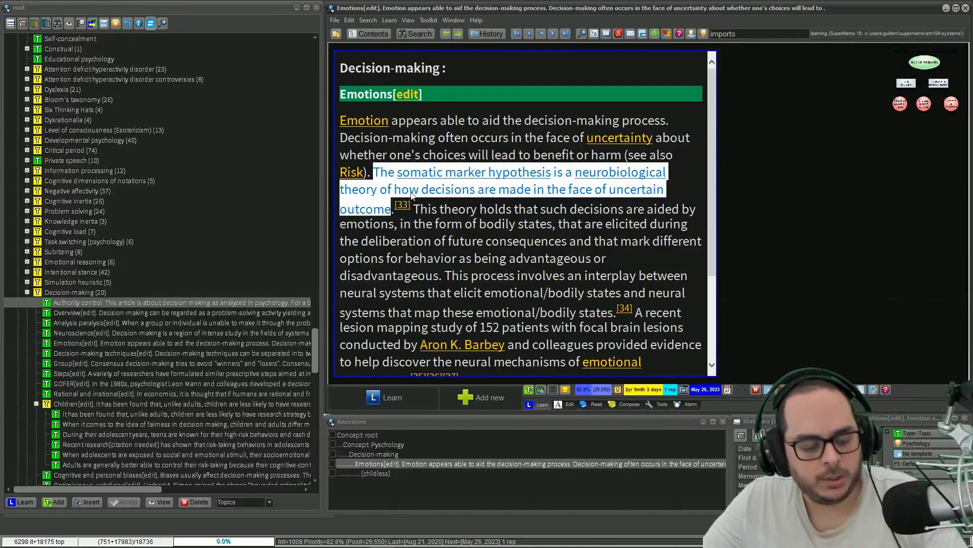
key("alt+x")
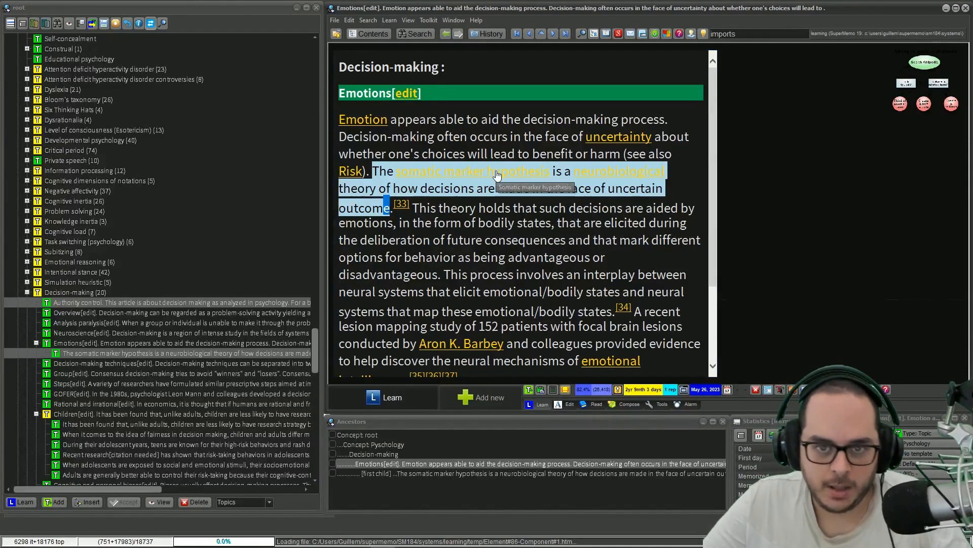
- Open the linked Somatic marker hypothesis article on Wikipedia and read through its introduction and Background section
left_click(497, 175)
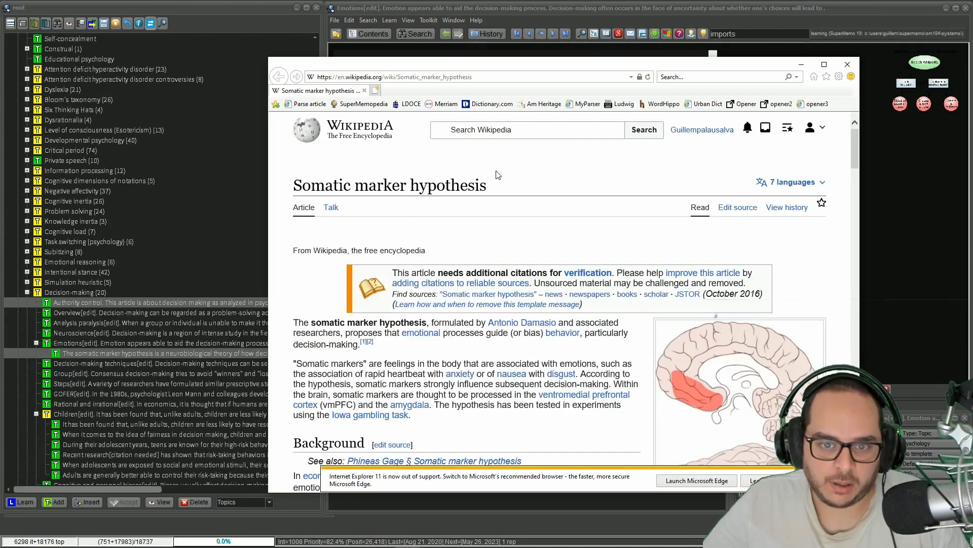
scroll(516, 216, "down", 2)
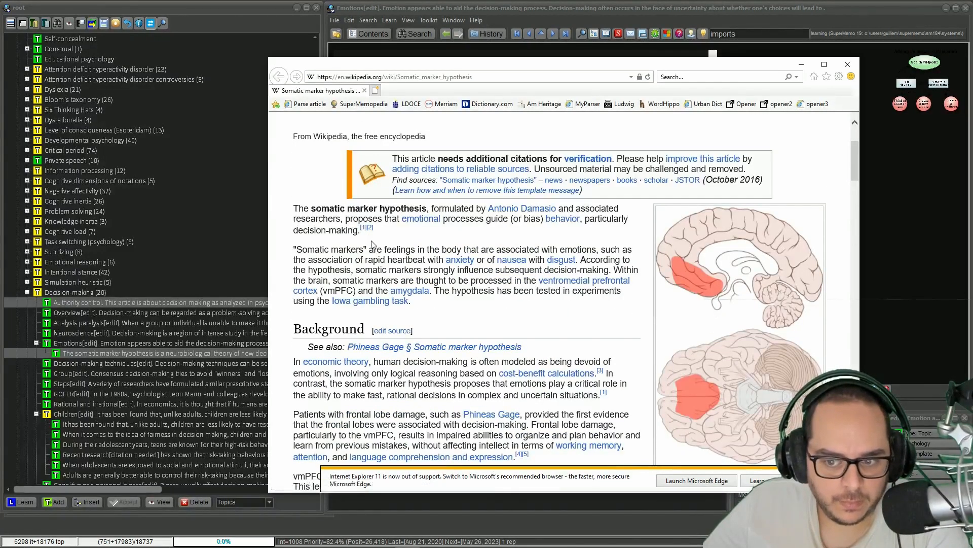
scroll(649, 337, "down", 1)
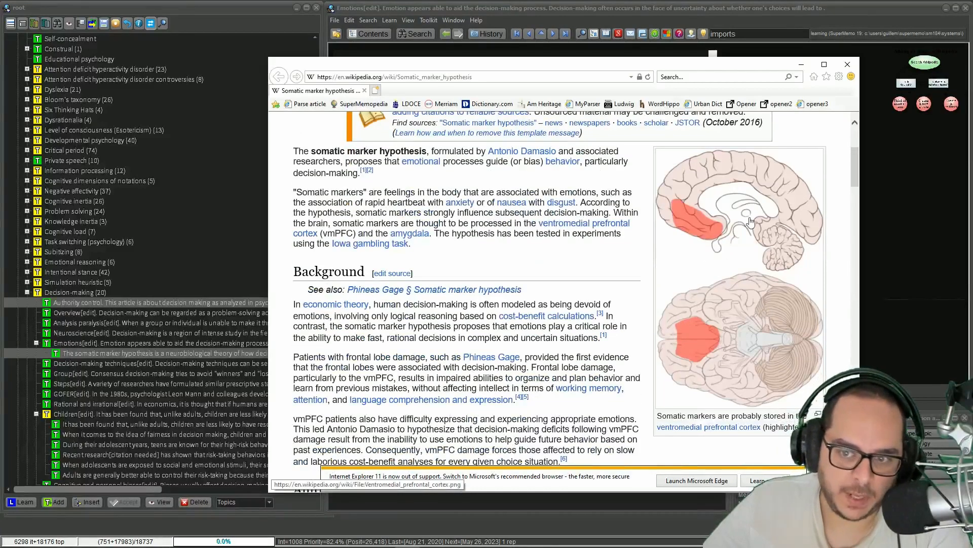
scroll(363, 203, "up", 3)
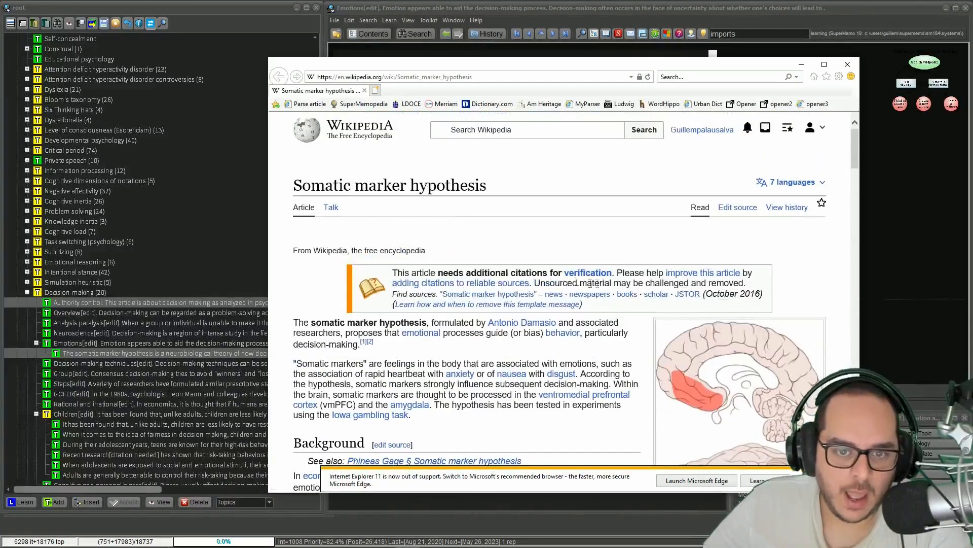
left_click_drag(292, 187, 466, 197)
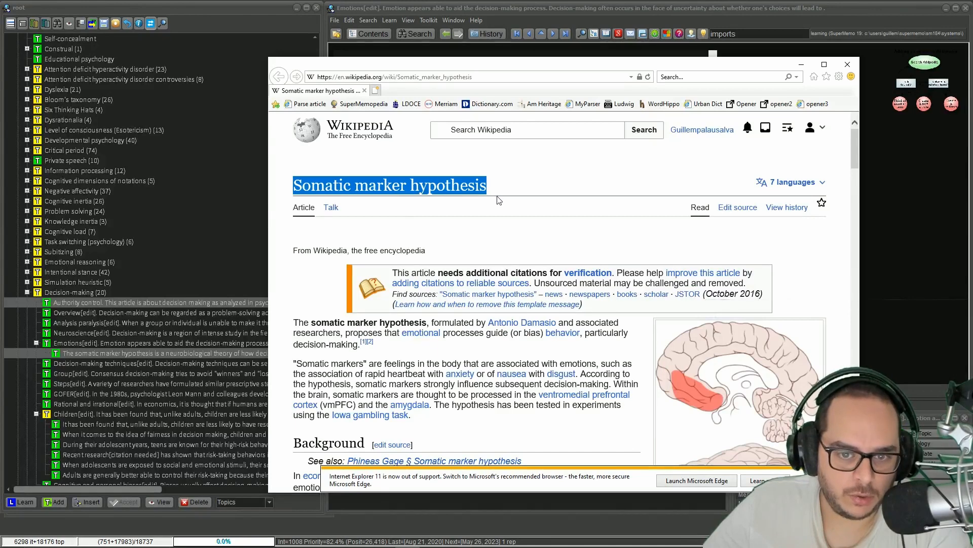
scroll(518, 198, "down", 2)
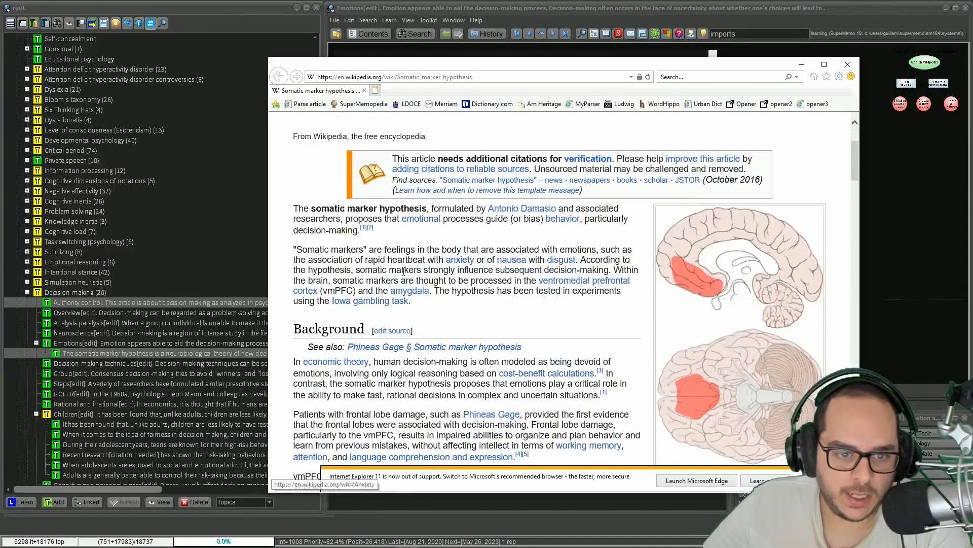
left_click_drag(316, 204, 415, 303)
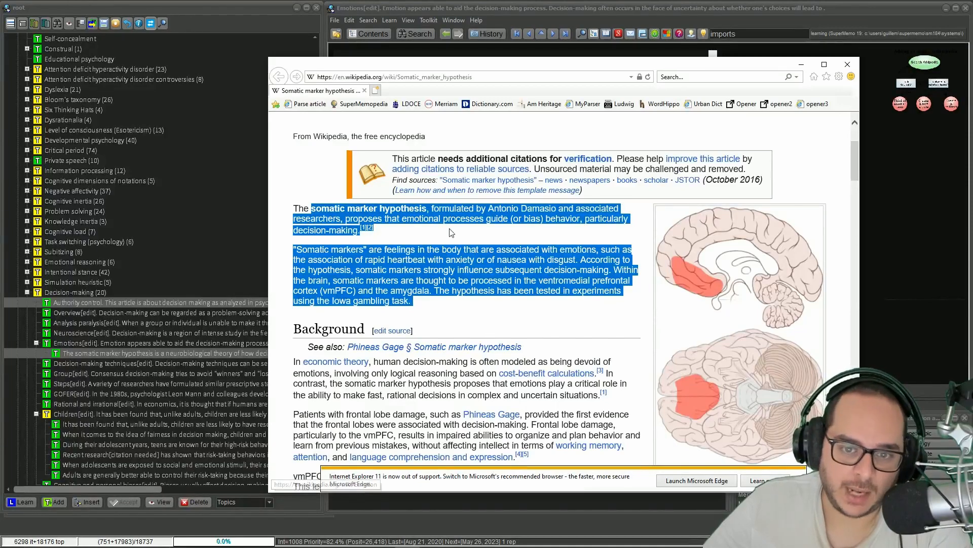
scroll(424, 272, "down", 6)
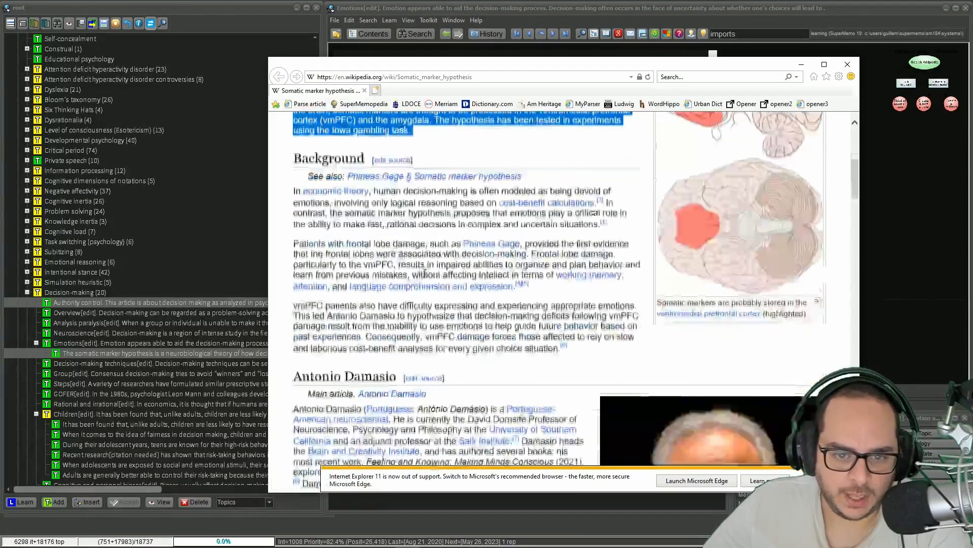
- Switch back to SuperMemo and import the Somatic marker hypothesis web article with minimum priority 20 and maximum priority 30
key("alt+Tab")
key("ctrl+shift+a")
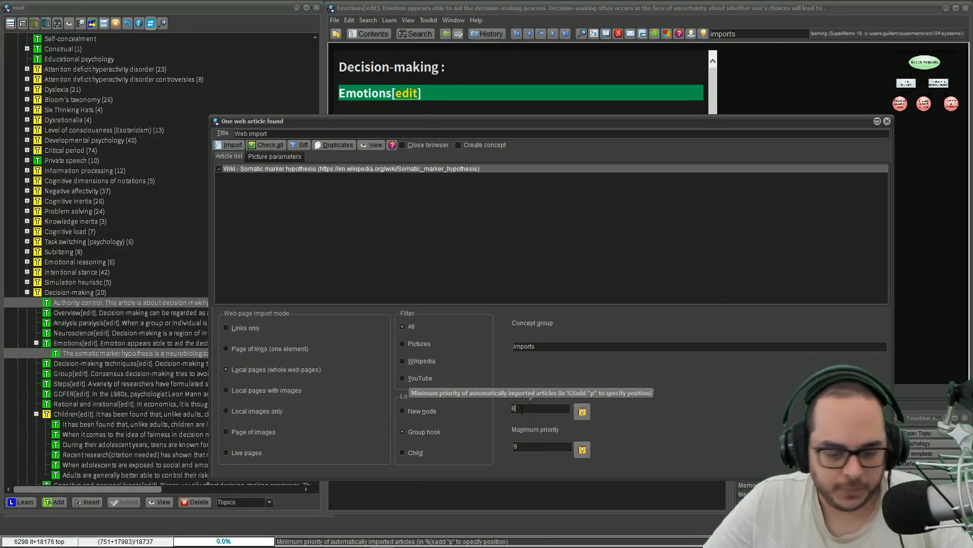
key("BackSpace")
type("20")
key("Tab")
type("30")
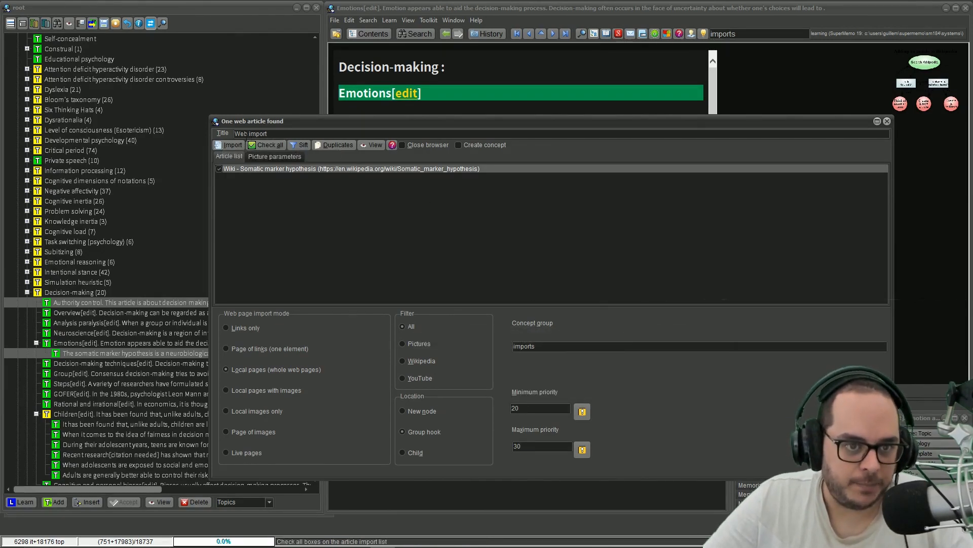
left_click(242, 144)
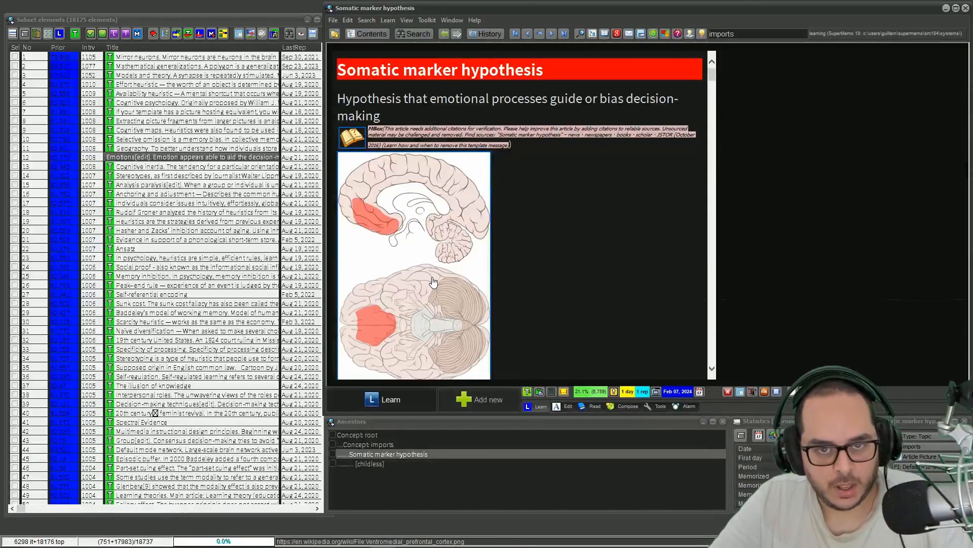
- Go back to the Emotions topic and open its somatic marker hypothesis extract in the knowledge tree
key("alt+Left")
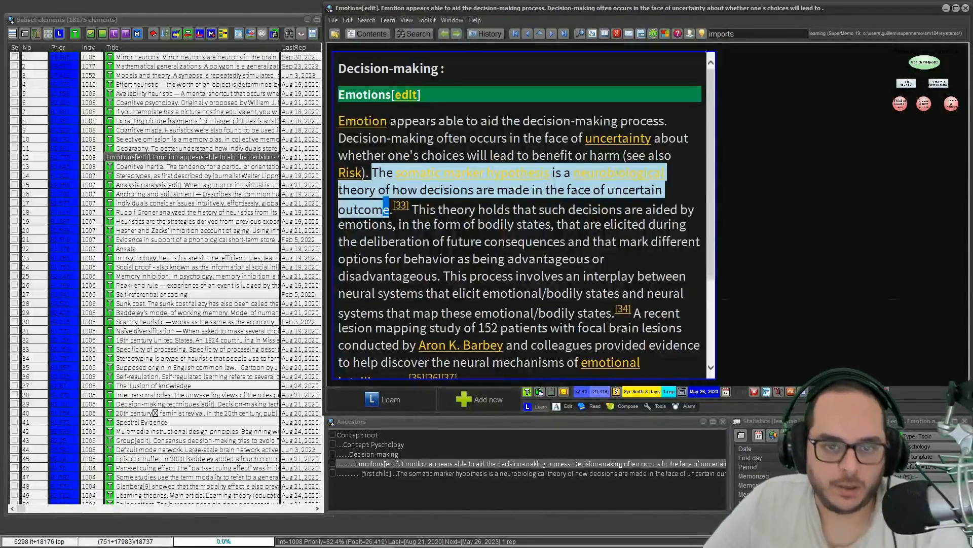
key("alt+c")
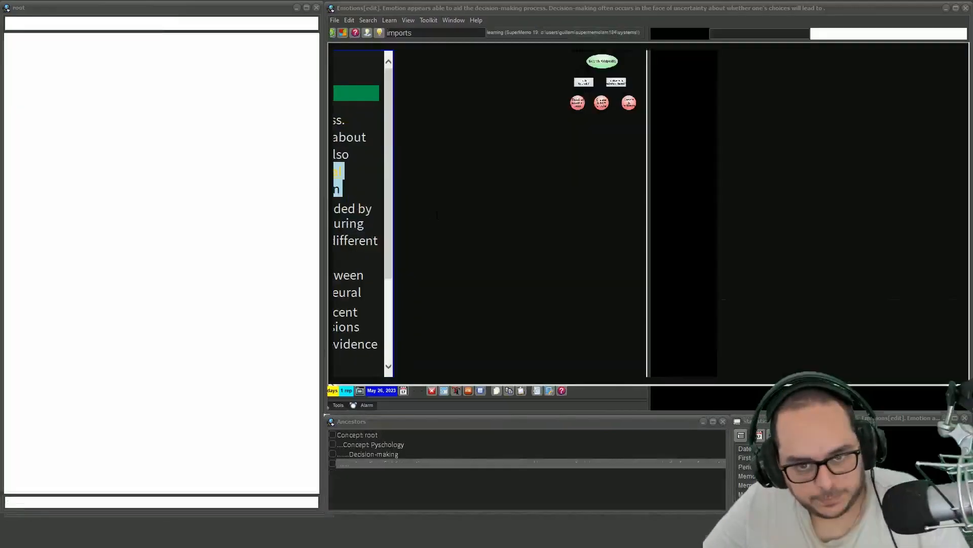
scroll(259, 365, "down", 4)
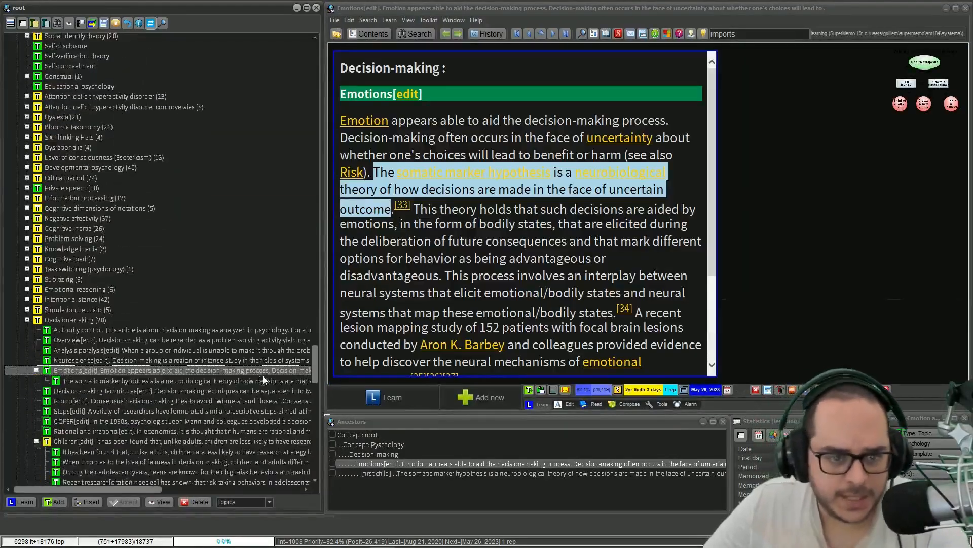
left_click(86, 381)
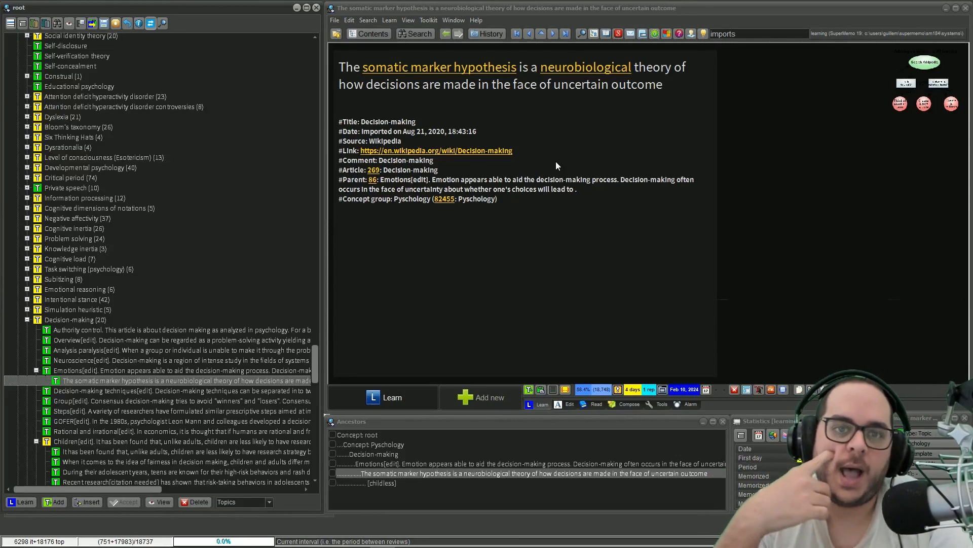
- Create a cloze deletion from the words "uncertain outcome" in the somatic marker hypothesis extract
left_click(295, 370)
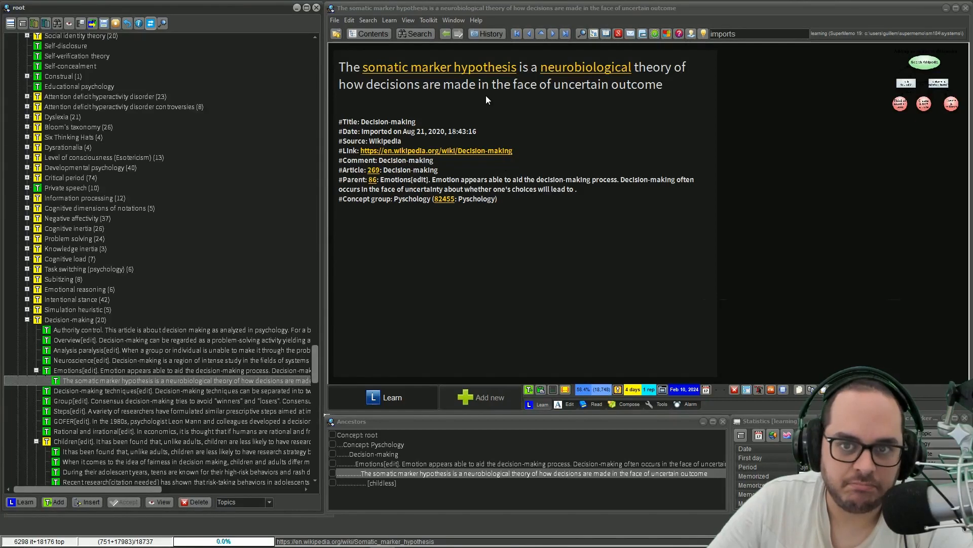
left_click(551, 86)
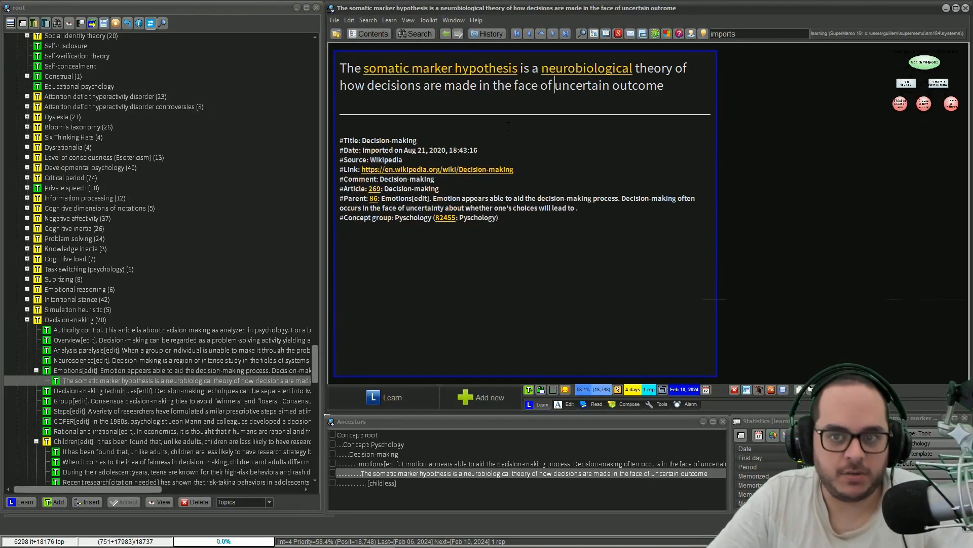
key("ctrl+shift+Right")
key("ctrl+shift+Right")
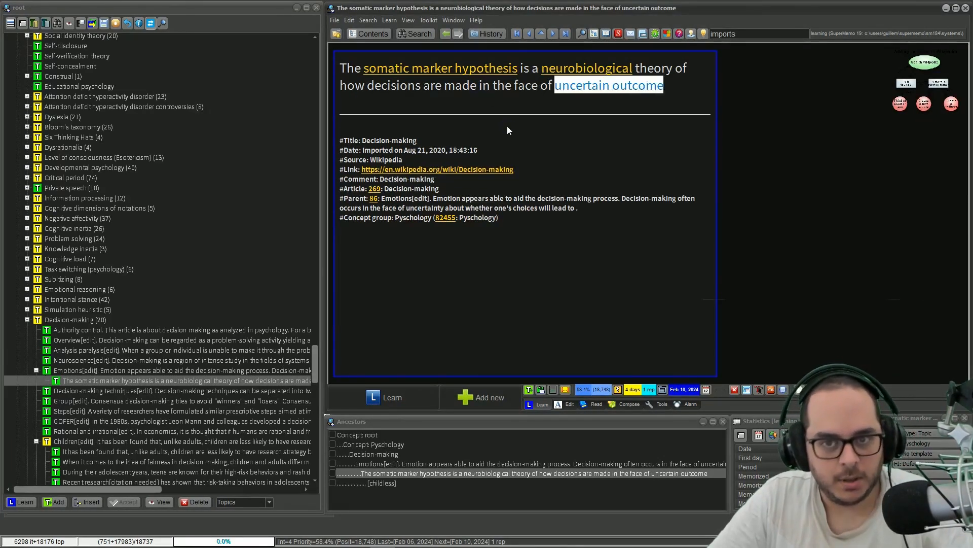
key("alt+z")
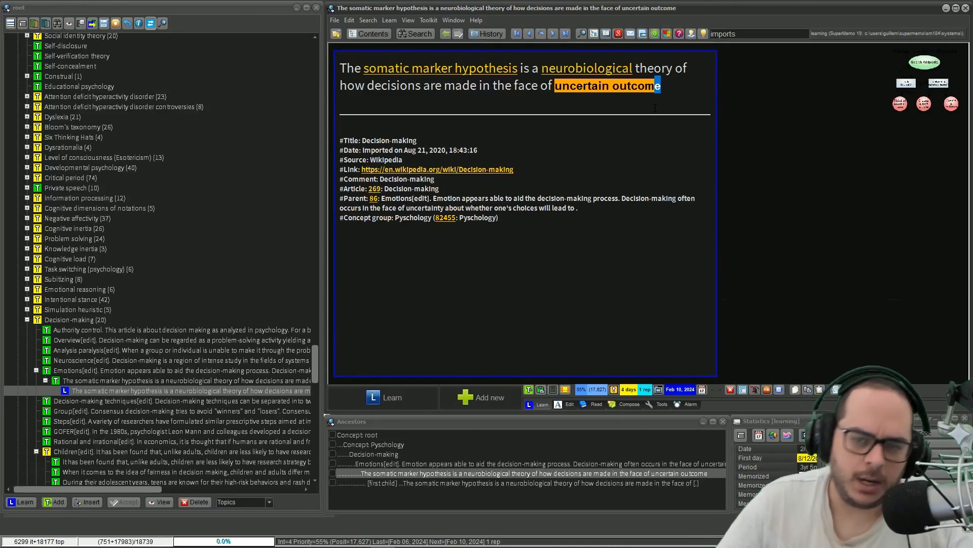
key("Escape")
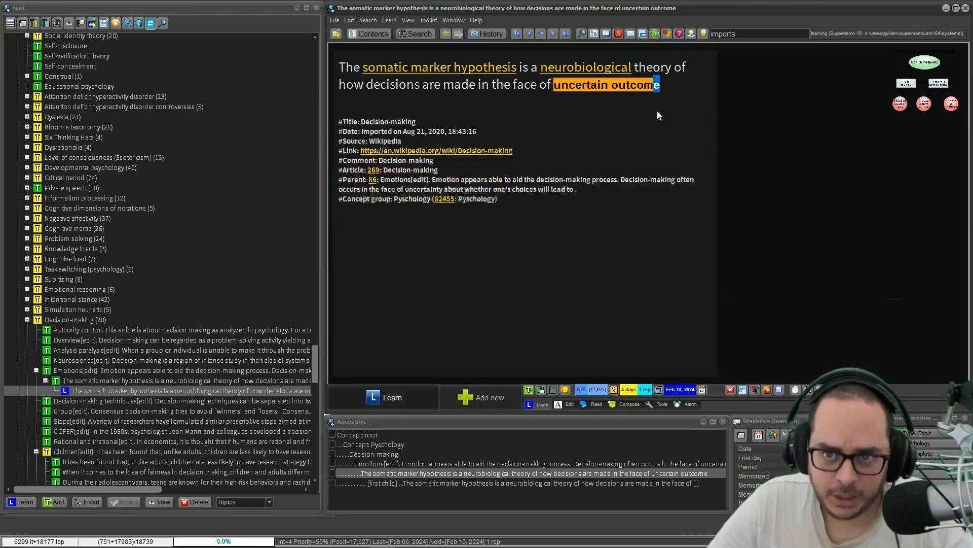
- Reopen the Emotions topic and extract the sentence from "This theory holds" to "disadvantageous"
left_click(203, 371)
left_click_drag(414, 209, 461, 207)
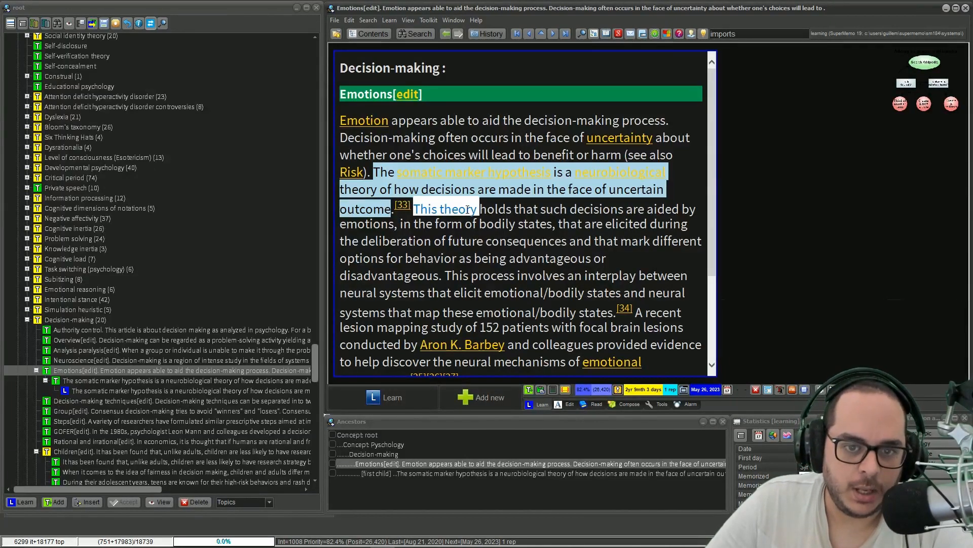
left_click_drag(461, 207, 442, 276)
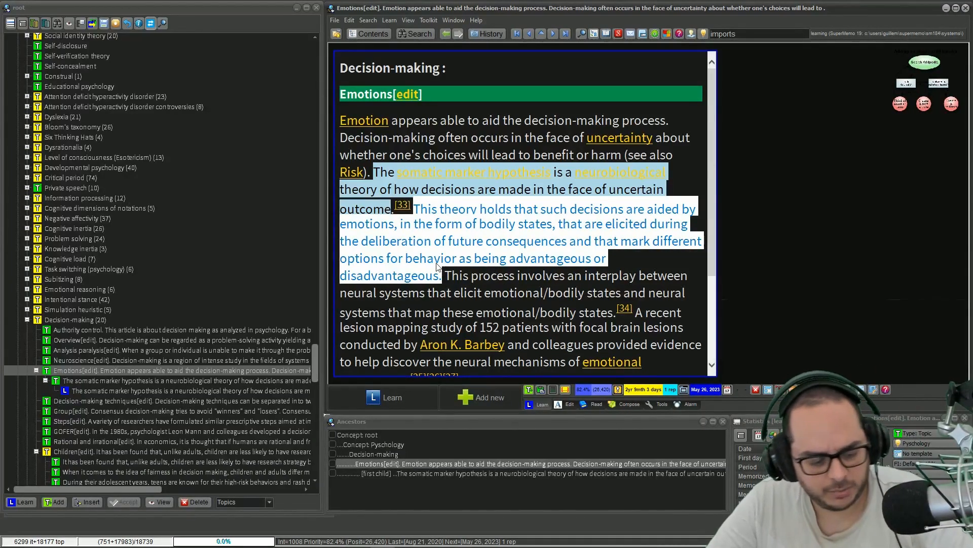
key("alt+x")
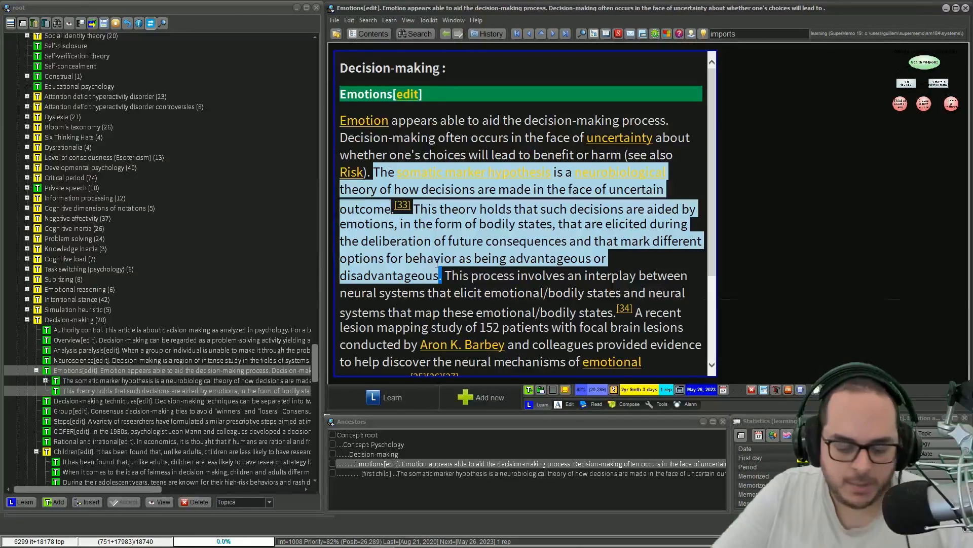
- Go back to the imported Somatic marker hypothesis article and extract its opening sentence, from "The somatic marker hypothesis" to "decision-making"
key("alt+Left")
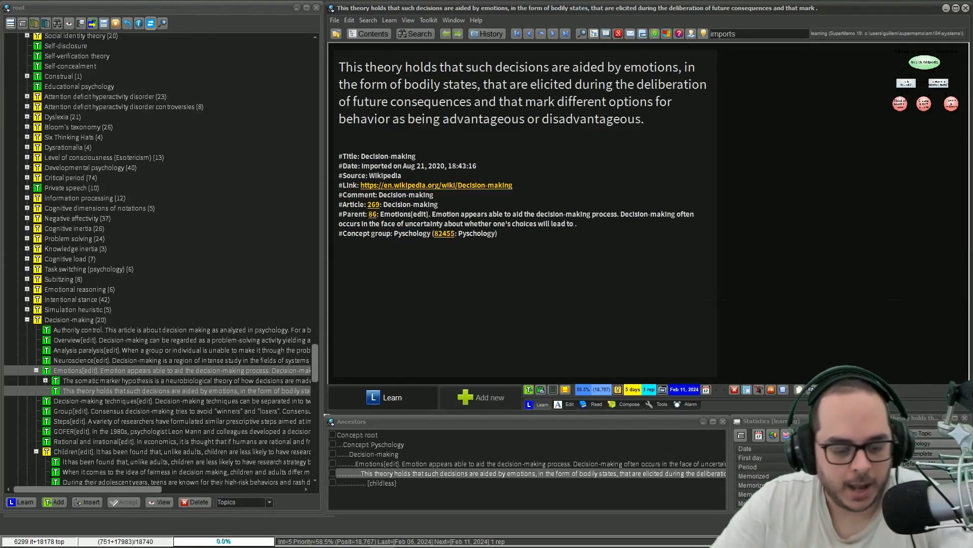
key("alt+Left")
key("alt+Left")
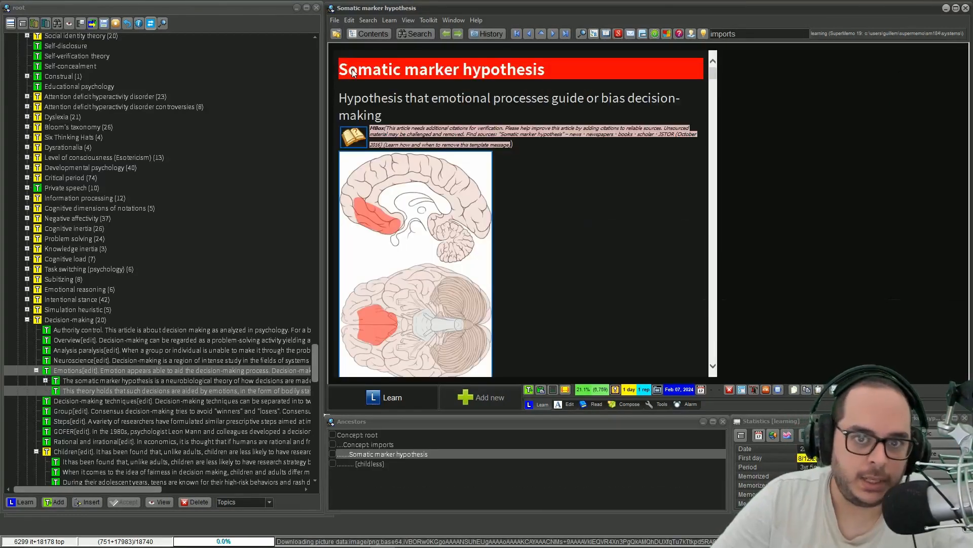
scroll(375, 66, "down", 5)
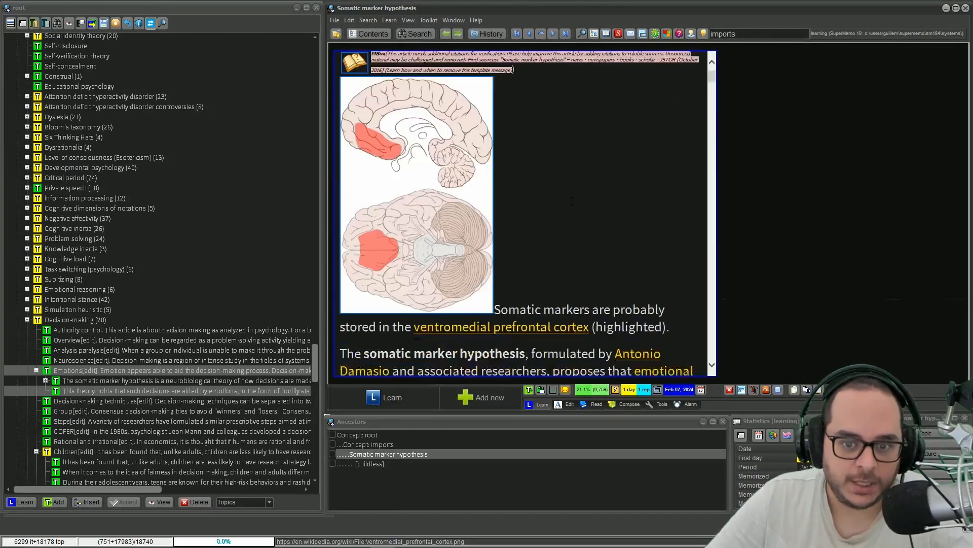
left_click_drag(340, 217, 376, 268)
key("alt+x")
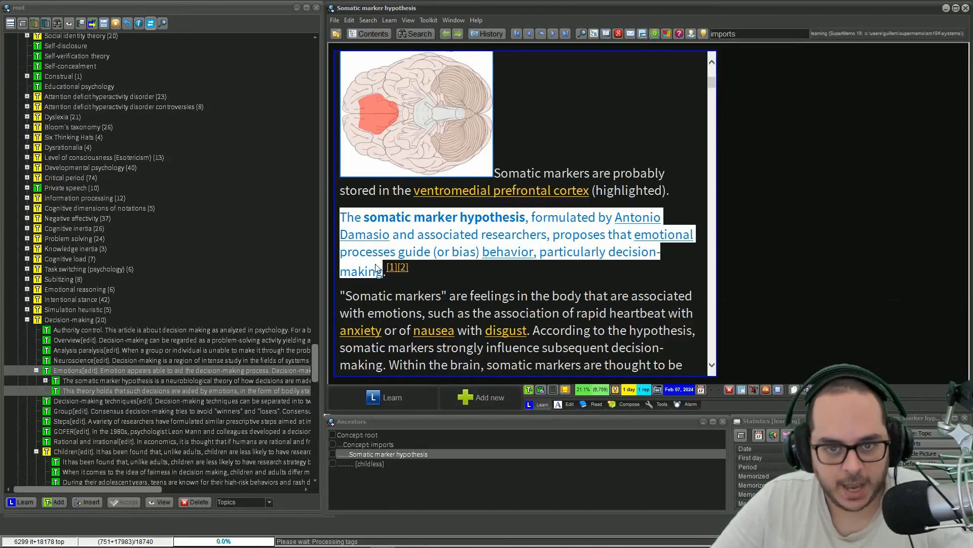
- Skim the article's introduction and Background section, and inspect the title and source references of the new extract
scroll(382, 218, "down", 3)
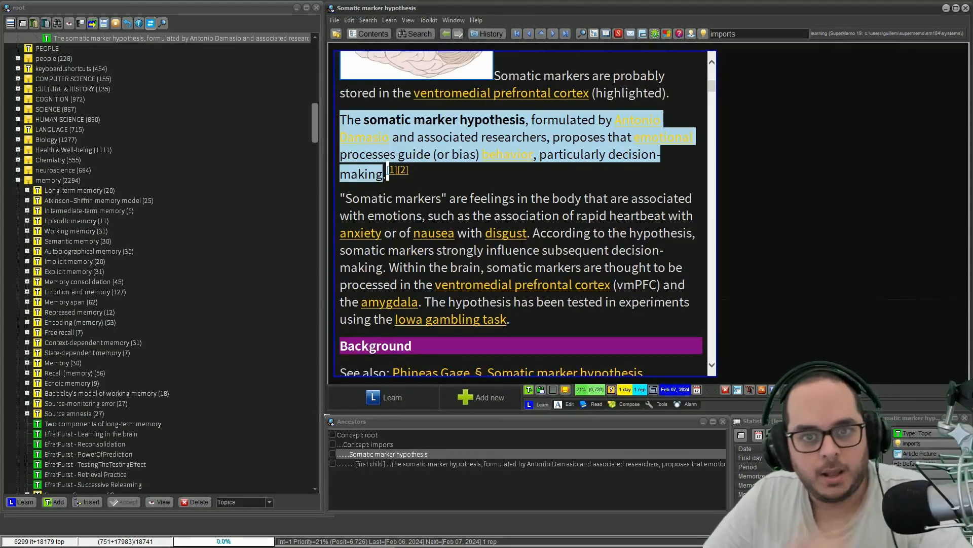
scroll(522, 242, "down", 3)
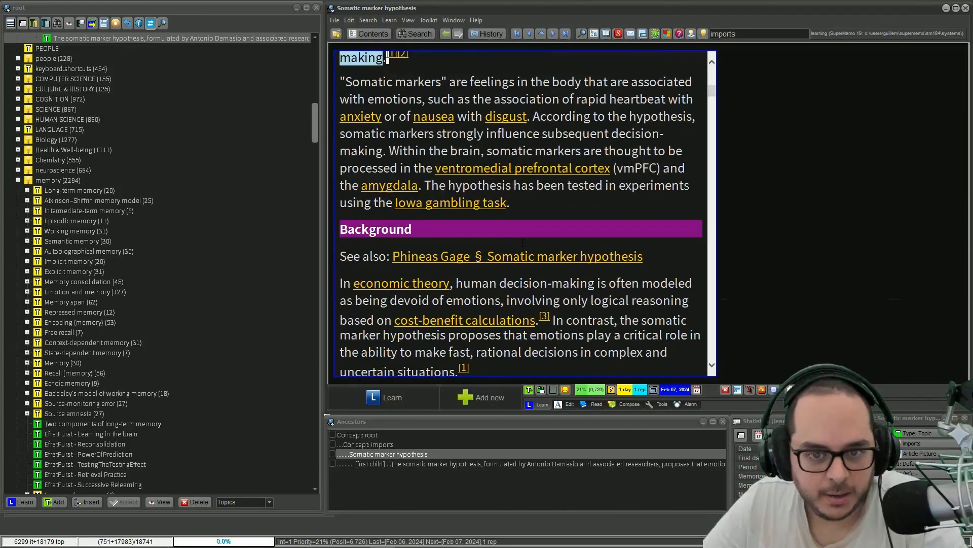
scroll(522, 242, "down", 5)
scroll(522, 242, "up", 2)
scroll(523, 242, "up", 6)
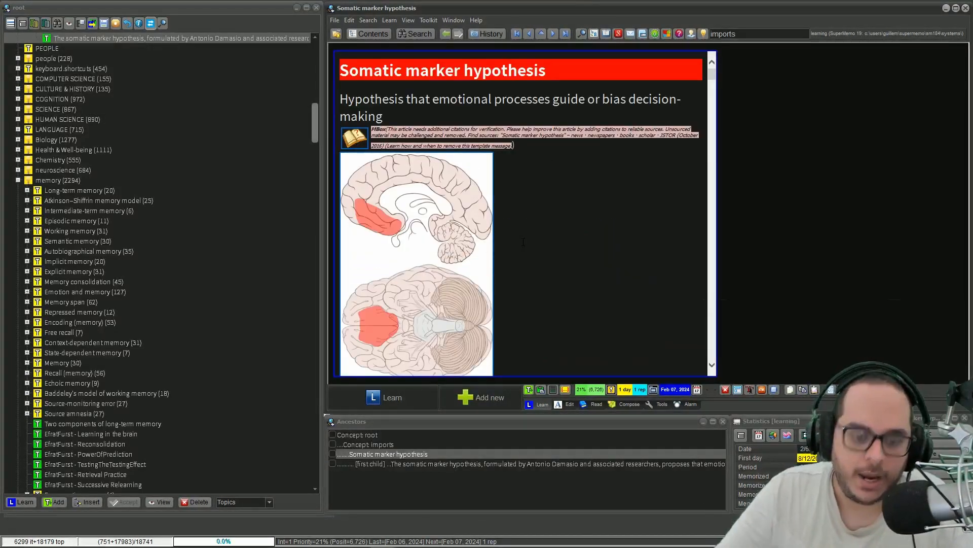
key("alt+Left")
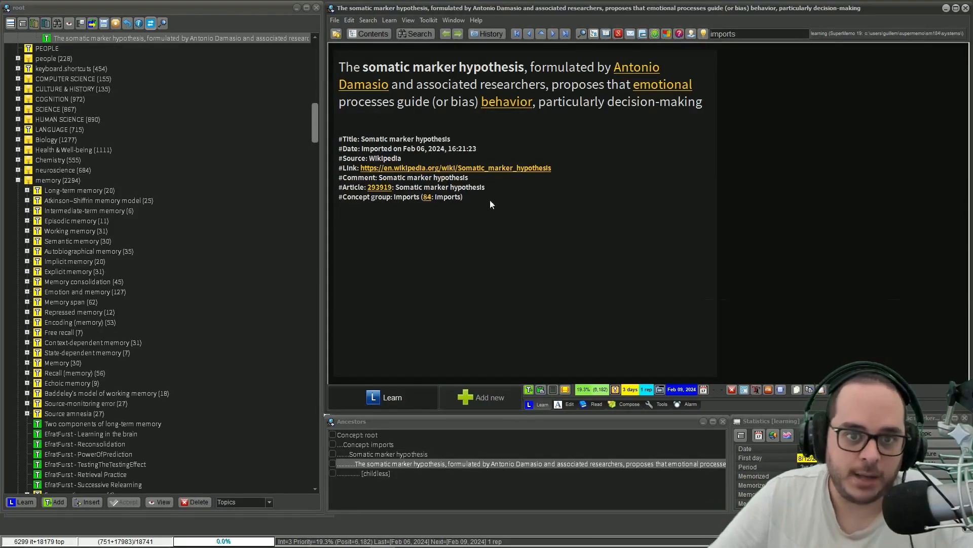
mouse_move(362, 139)
left_mouse_down()
mouse_move(451, 157)
mouse_move(362, 157)
left_mouse_up()
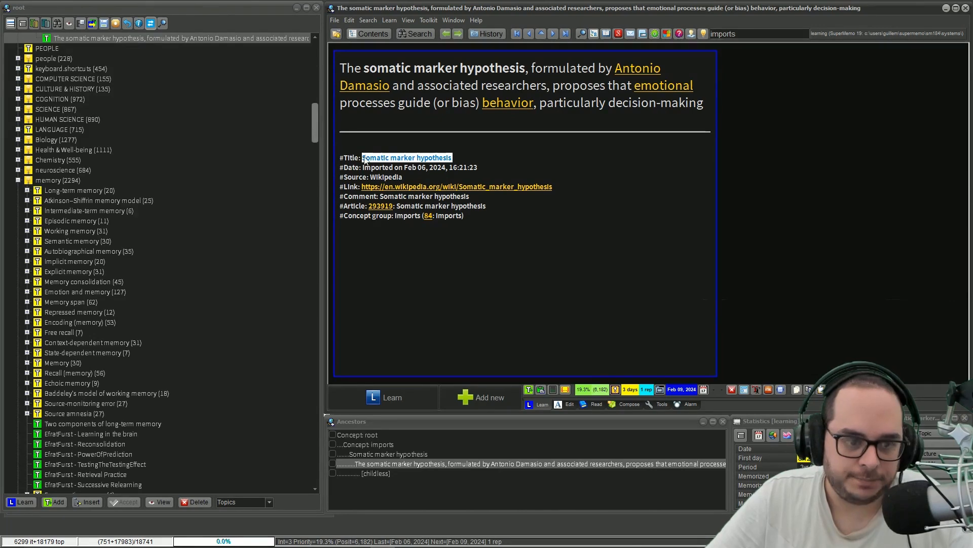
- Return to the Emotions branch of the knowledge tree and review the words "This theory" in one extract against the somatic marker hypothesis extract
key("alt+Left")
key("alt+Left")
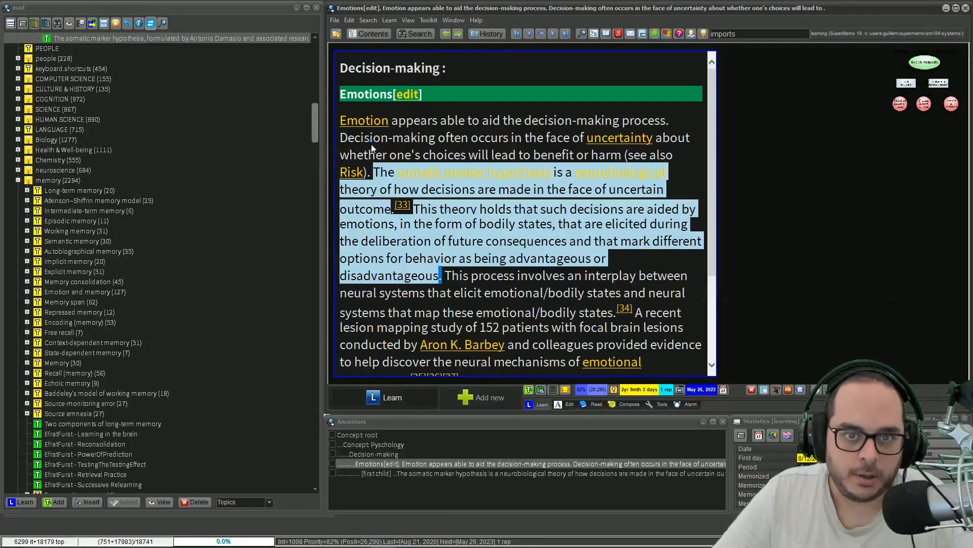
key("alt+c")
left_click(112, 420)
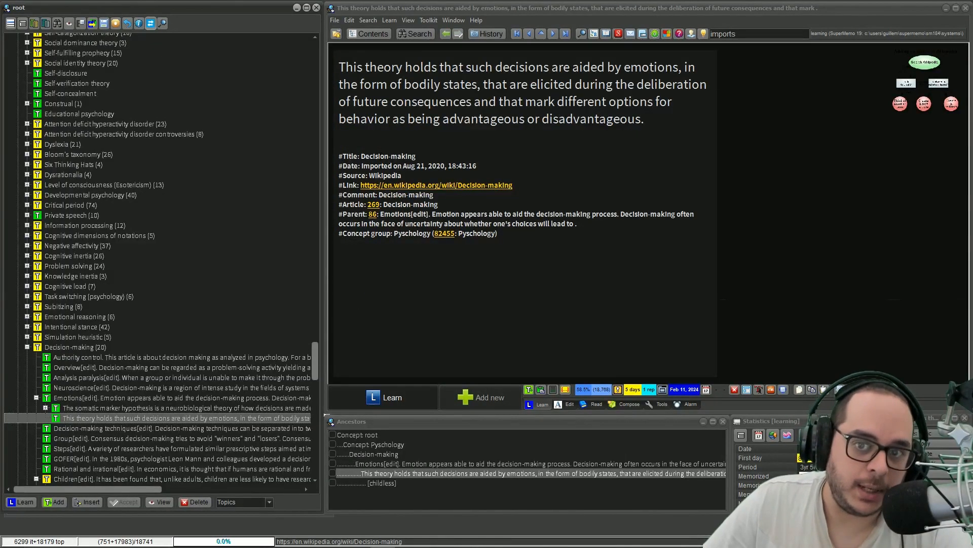
left_click(400, 70)
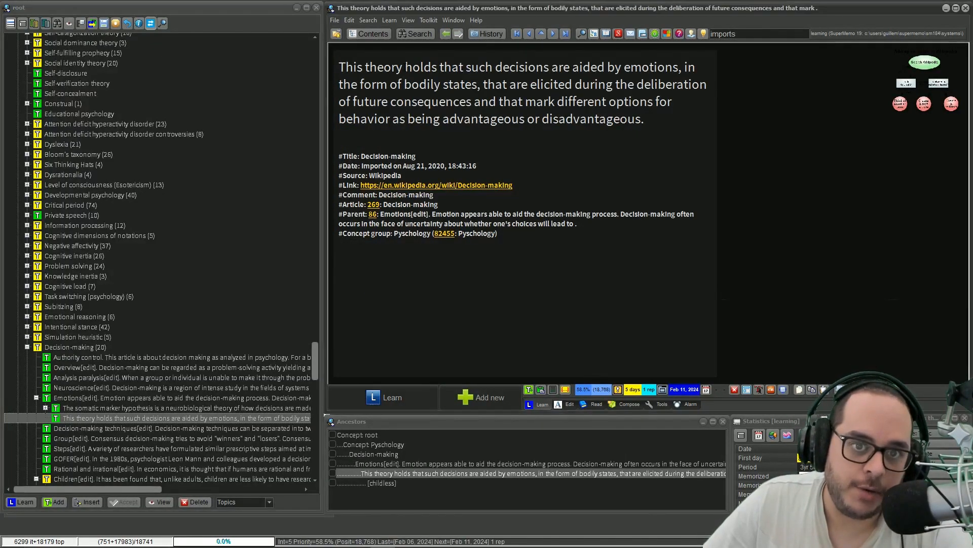
left_click_drag(404, 69, 329, 66)
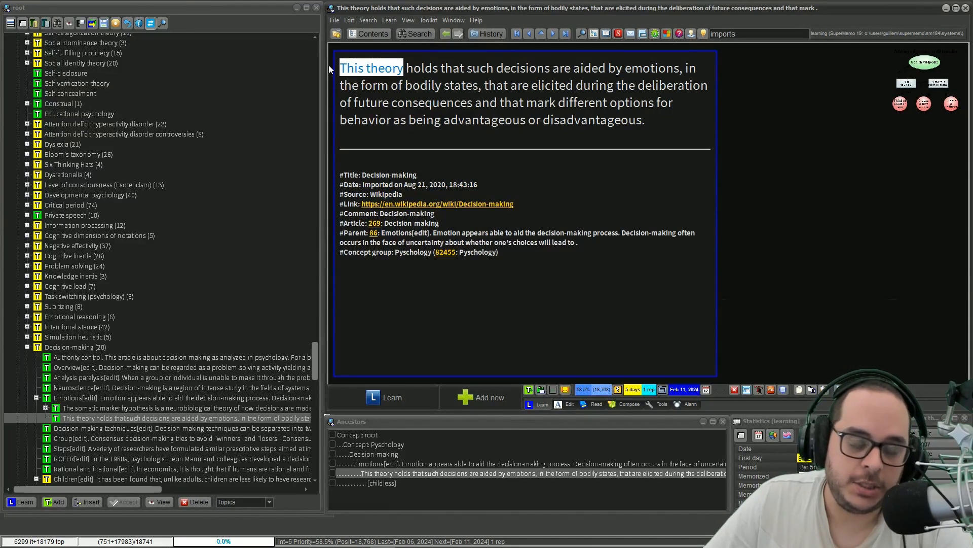
left_click(138, 406)
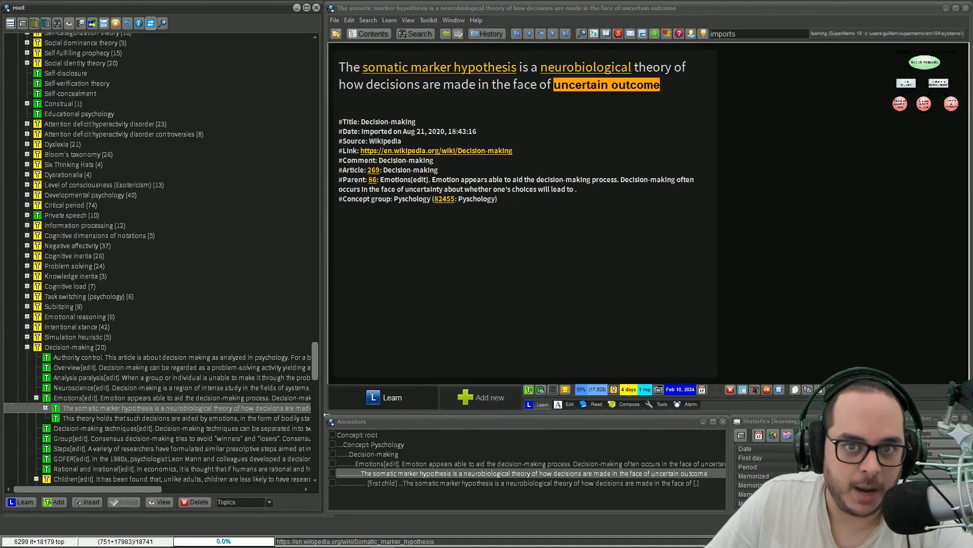
- Reopen the Emotions topic and extract the sentence from "This process involves an interplay" to "emotional/bodily states"
left_click(187, 399)
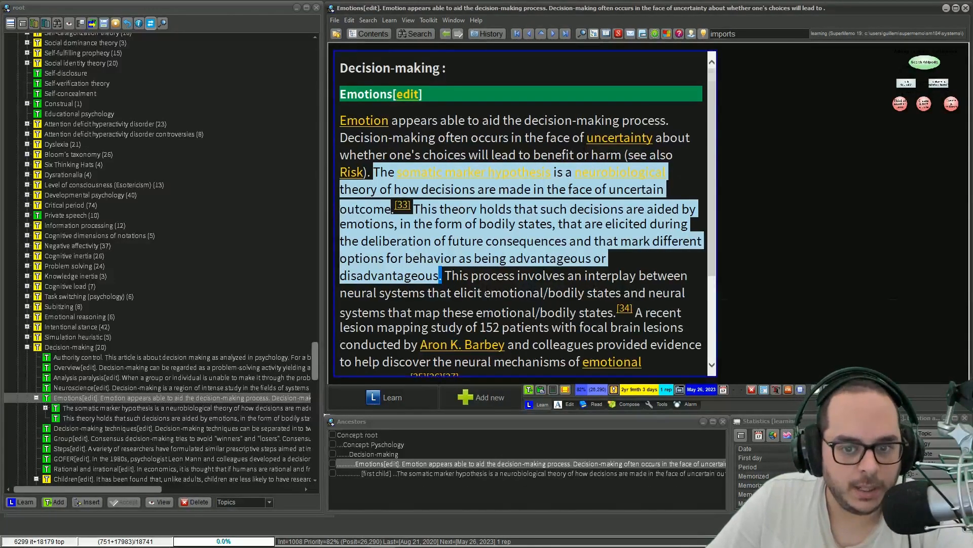
scroll(486, 293, "down", 3)
scroll(487, 284, "up", 2)
left_click(445, 245)
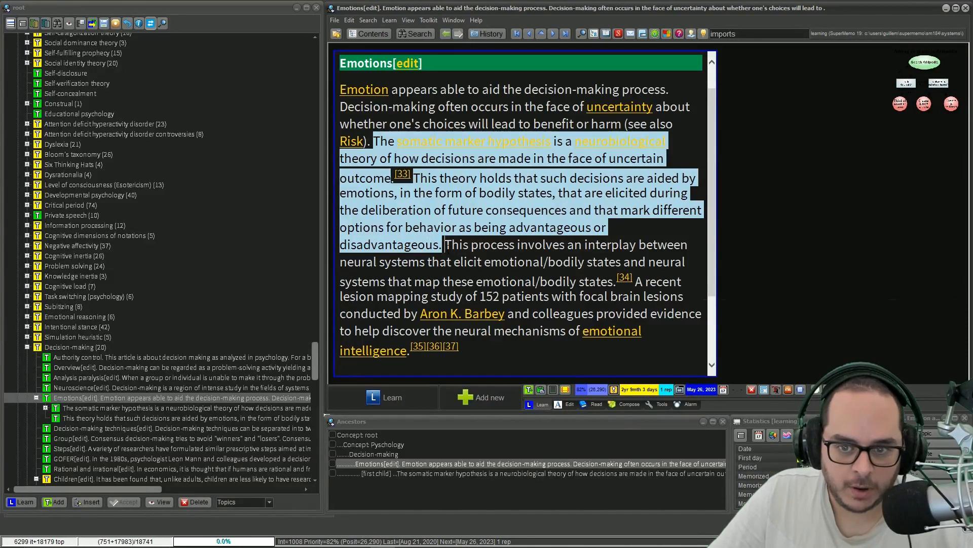
left_click_drag(446, 247, 601, 274)
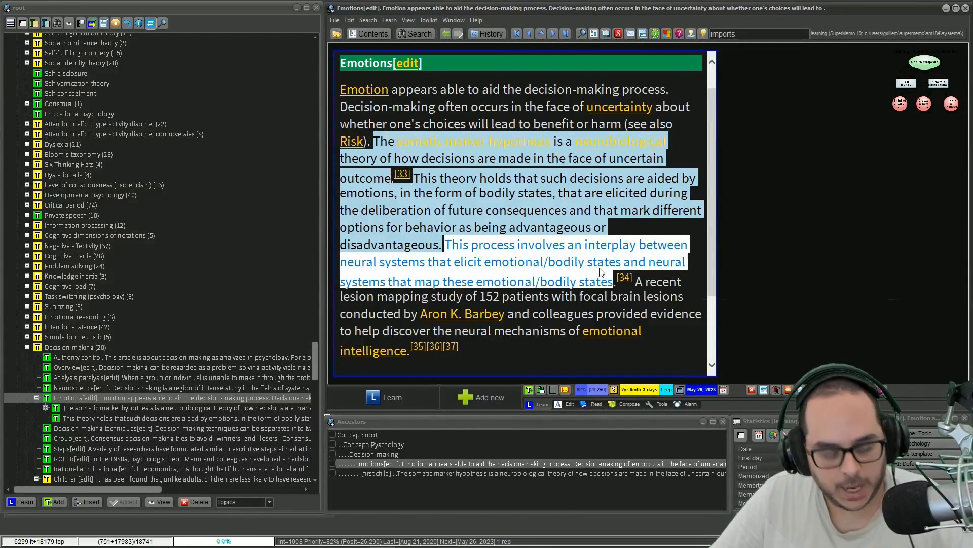
key("alt+x")
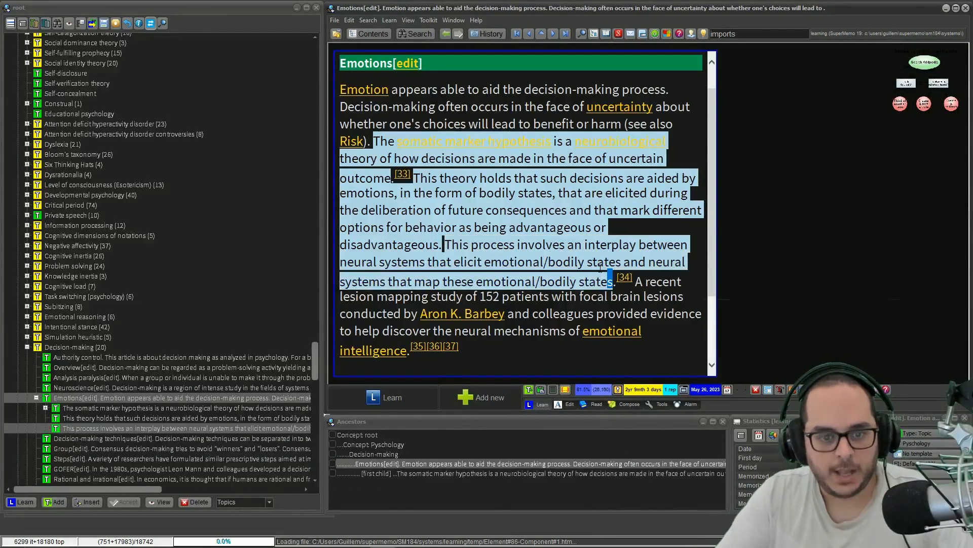
- Mark the Emotions topic as done and open its "This process involves an interplay" extract in the knowledge tree
key("ctrl+shift+Return")
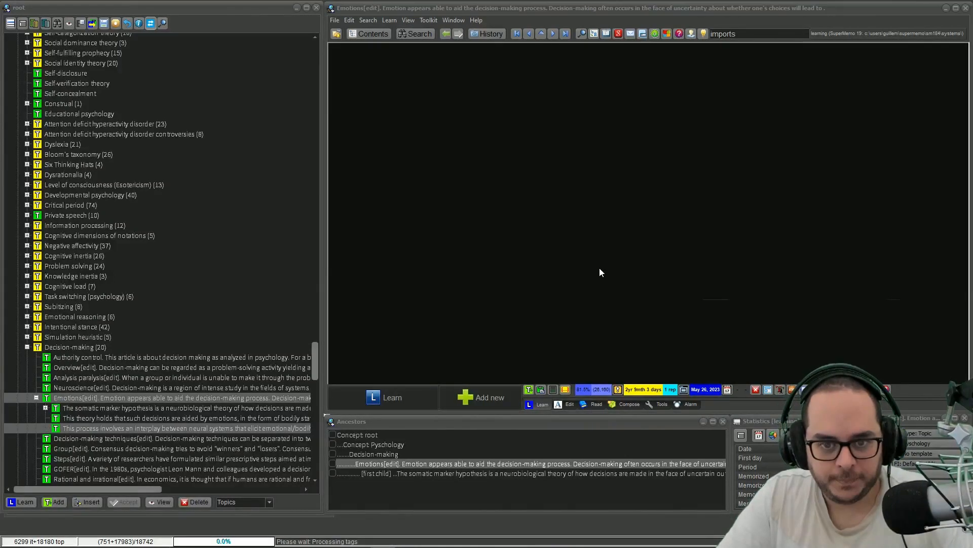
left_click(260, 415)
left_click(256, 429)
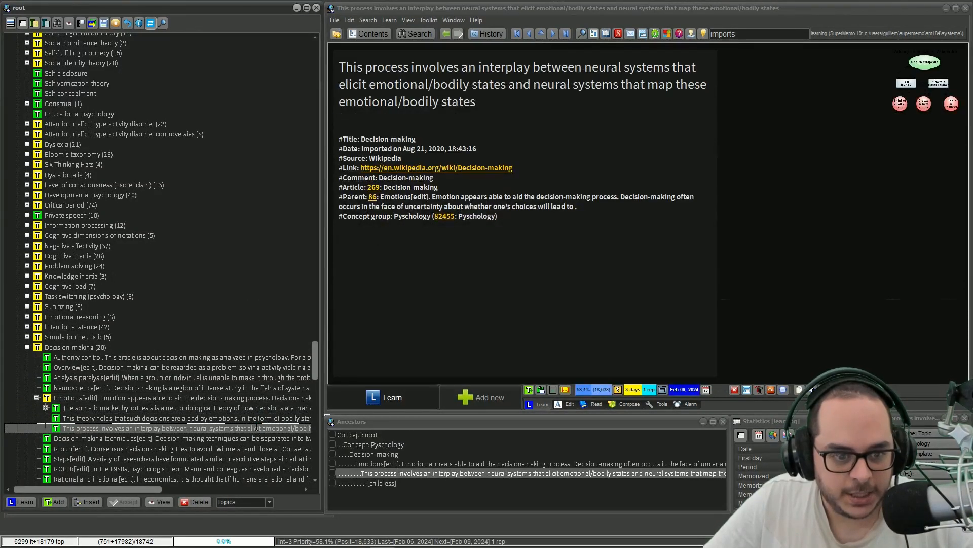
- Check the "This theory holds" extract and its Decision-making ancestor, view the extract's Wikipedia source link, and close the browser window
left_click(175, 421)
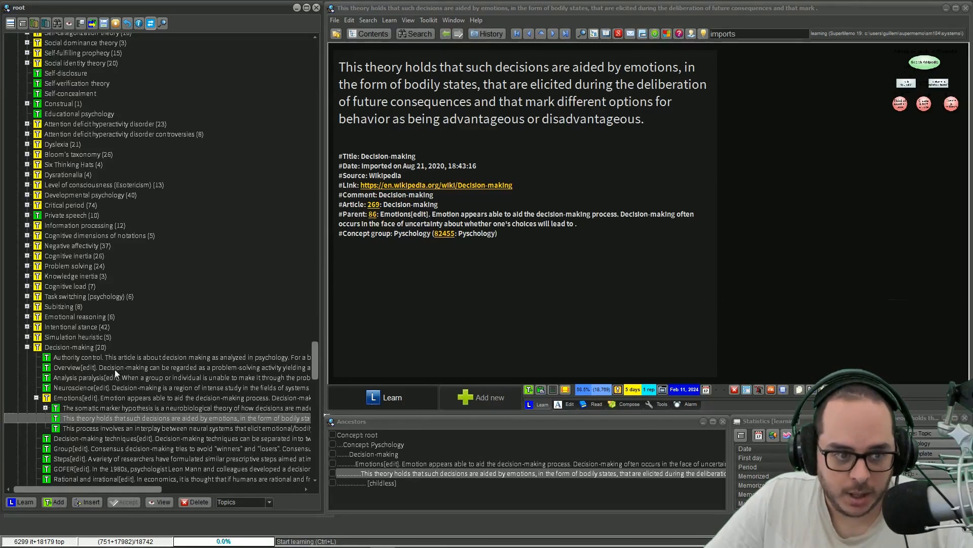
left_click(86, 348)
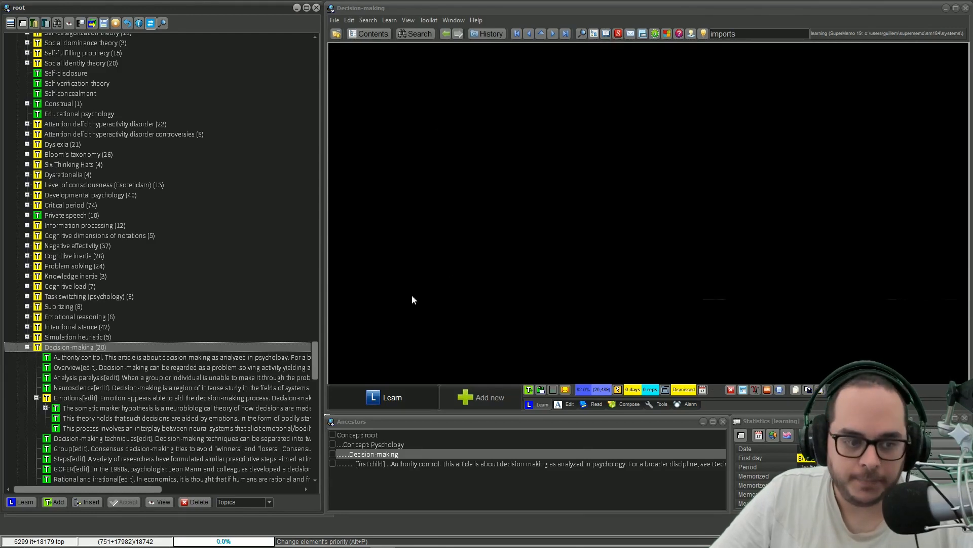
left_click(98, 417)
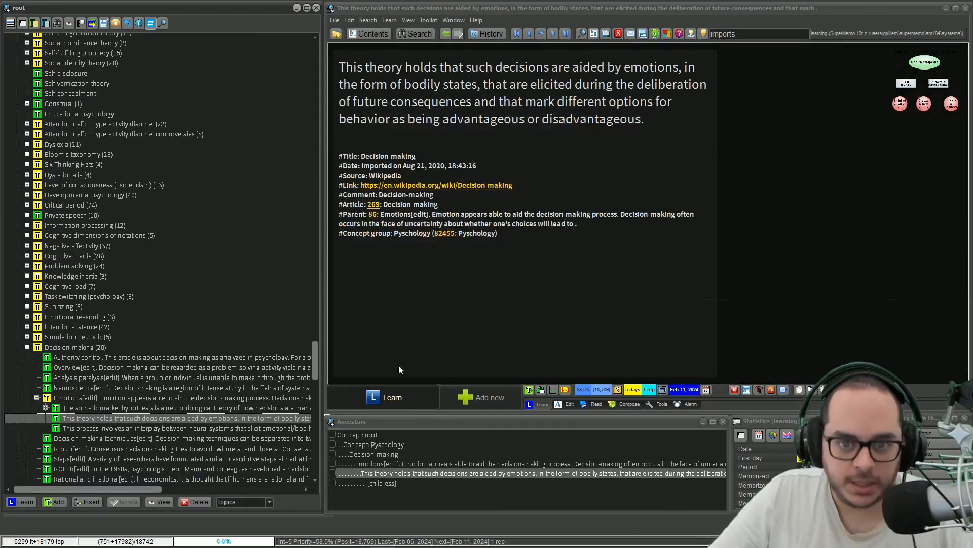
left_click(509, 190)
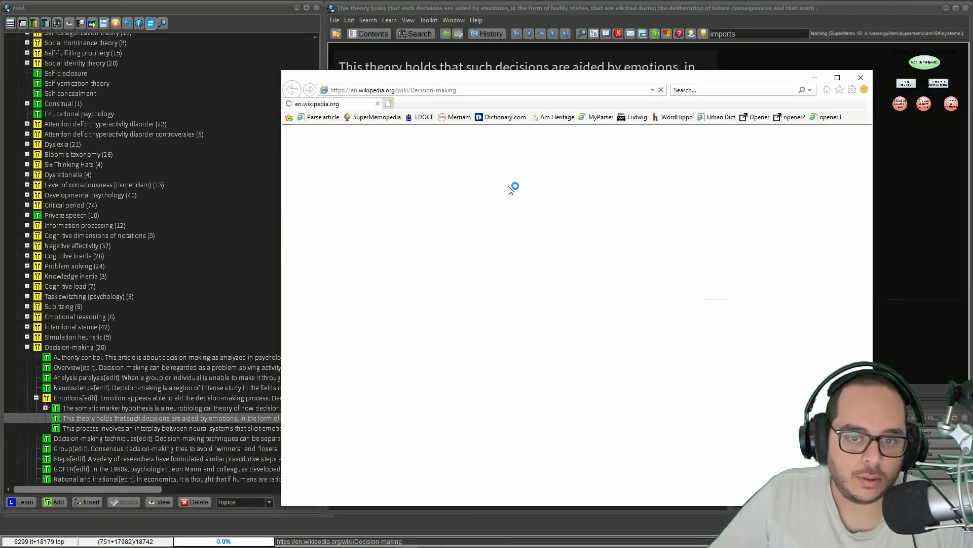
left_click(856, 80)
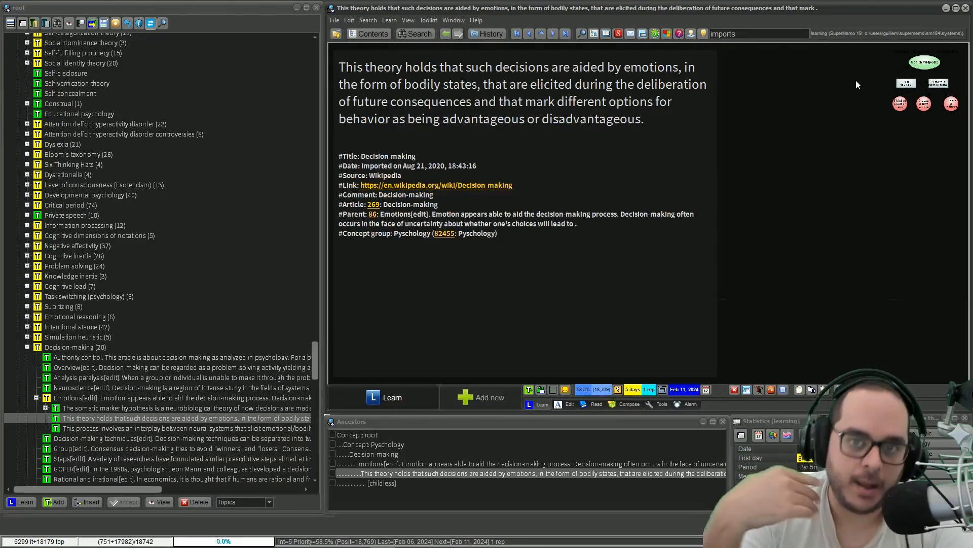
- Reopen the emptied Emotions topic, apply the Article template, and fill it with the Wikipedia paragraph on emotion in decision-making
left_click(191, 398)
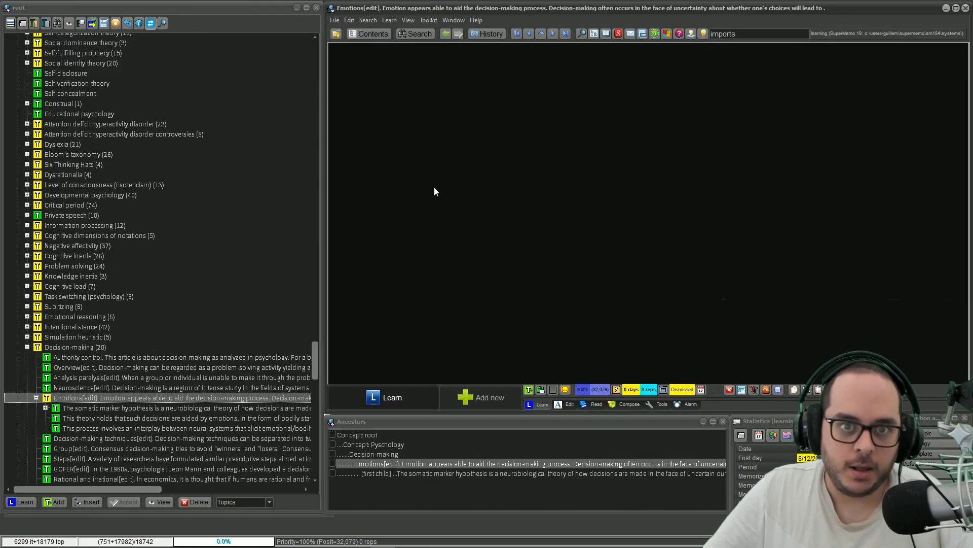
key("ctrl+shift+m")
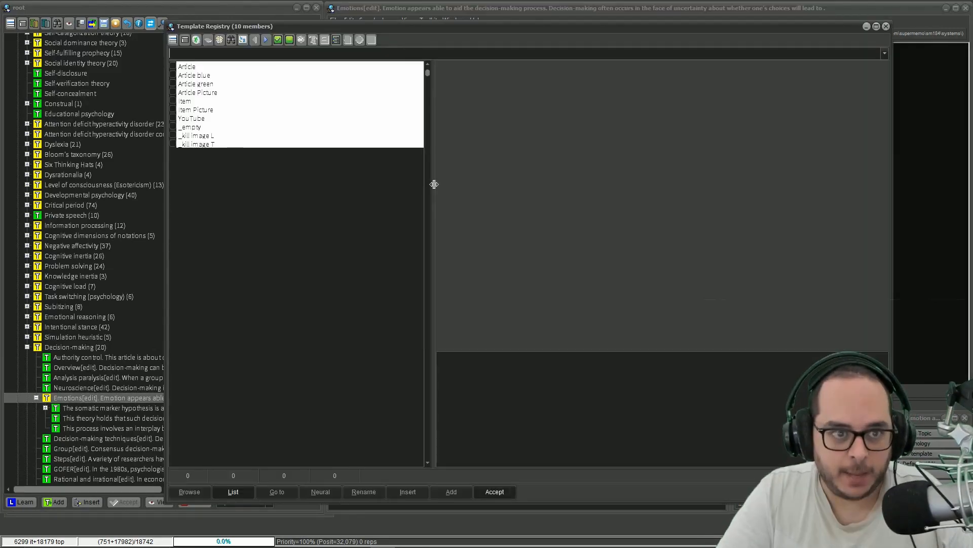
double_click(420, 66)
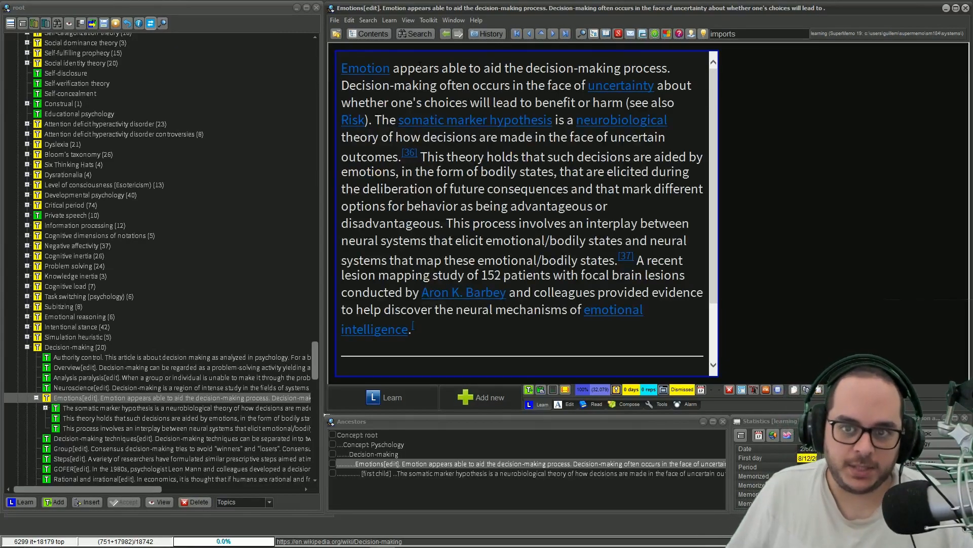
key("Escape")
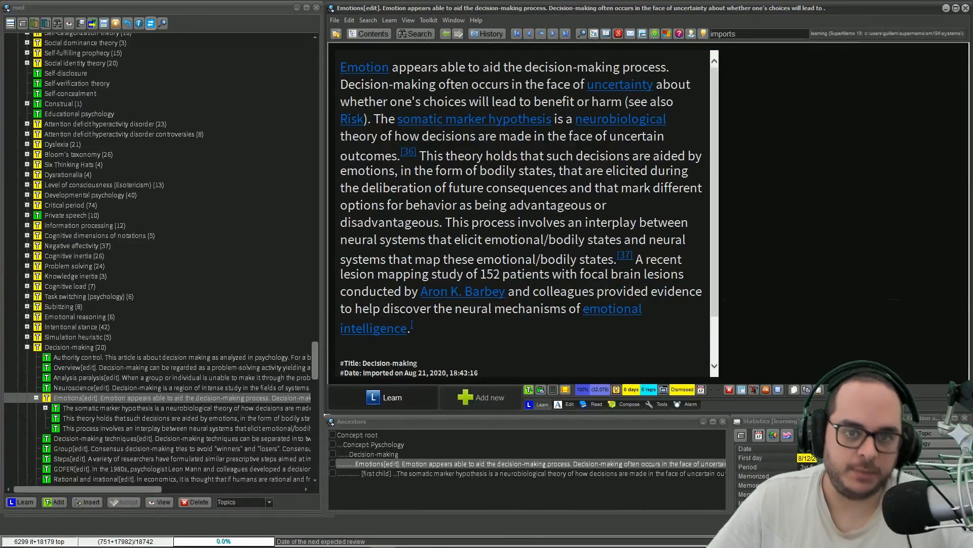
- Copy the linked words "somatic marker hypothesis" from the Emotions text and place the cursor before "This theory holds"
left_click(383, 120)
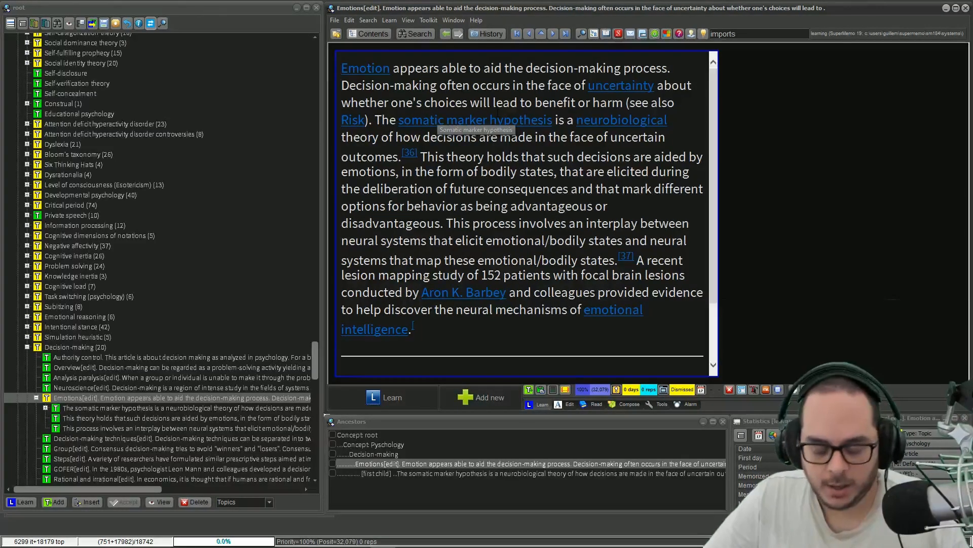
left_click_drag(420, 156, 442, 206)
left_click(435, 171)
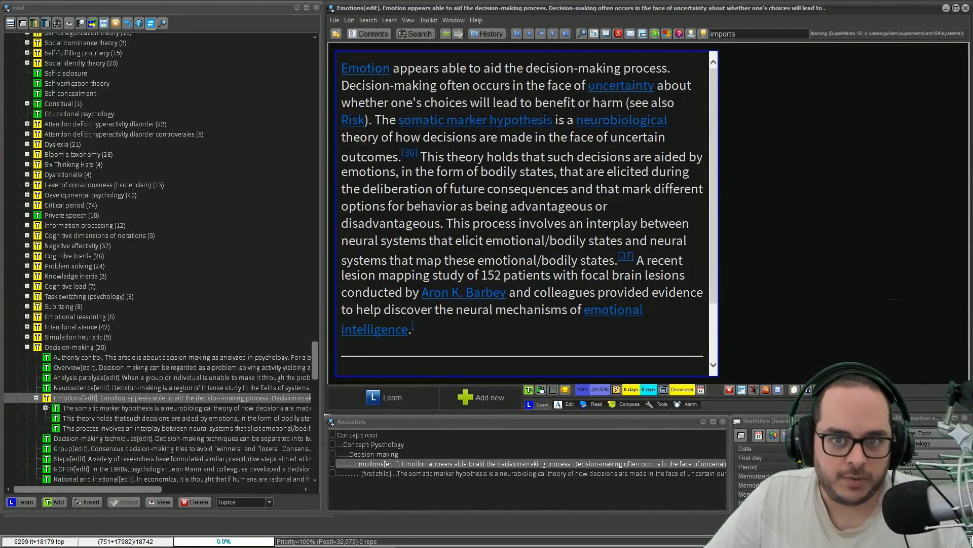
left_click_drag(553, 121, 398, 121)
key("ctrl+c")
left_click(419, 157)
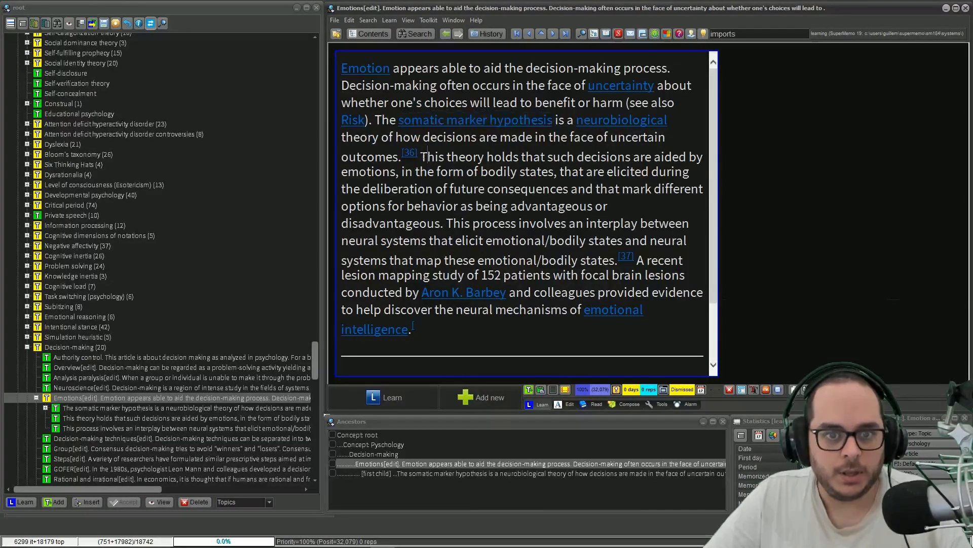
- Start a new paragraph at "This theory holds" and replace "This" with "The" followed by the copied linked words "somatic marker hypothesis"
key("Return")
key("Right")
key("Right")
key("Delete")
key("Delete")
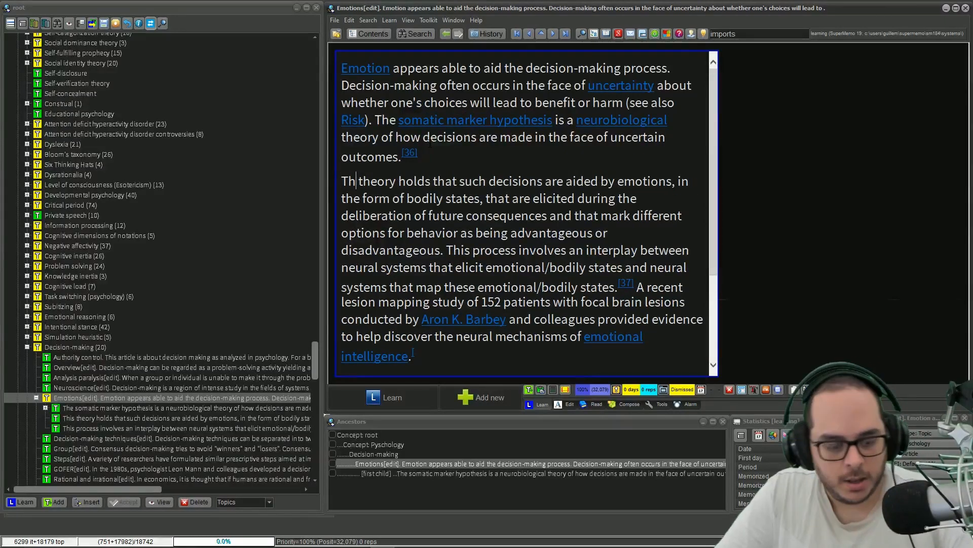
type("e")
key("ctrl+v")
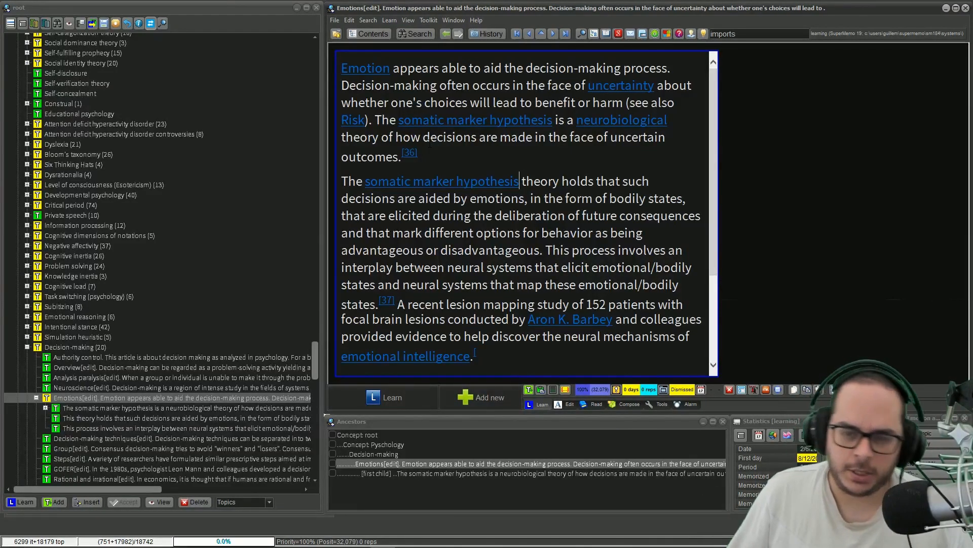
- Delete the redundant word "theory" after the linked words "somatic marker hypothesis" in the new paragraph
key("shift+Left")
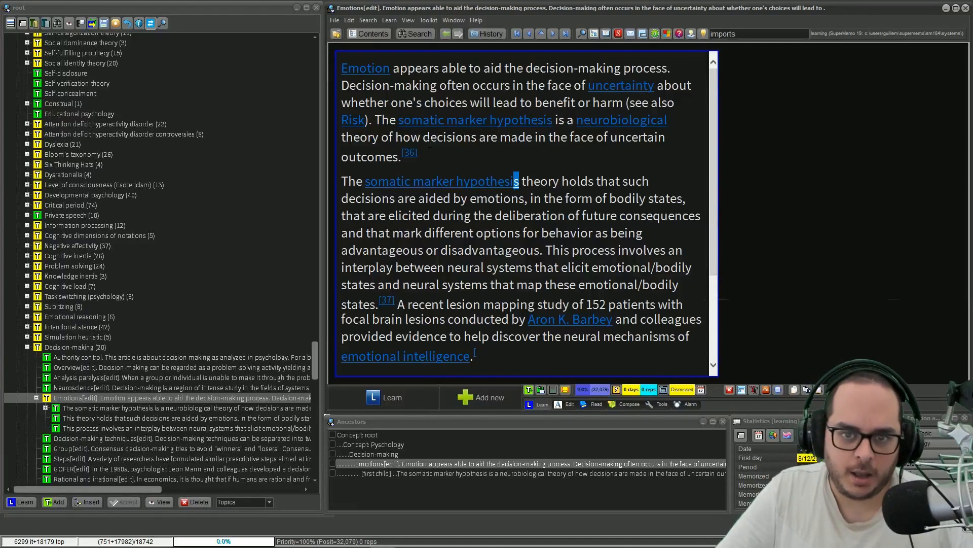
key("shift+Right")
key("shift+Right")
key("shift+Right")
key("shift+Right")
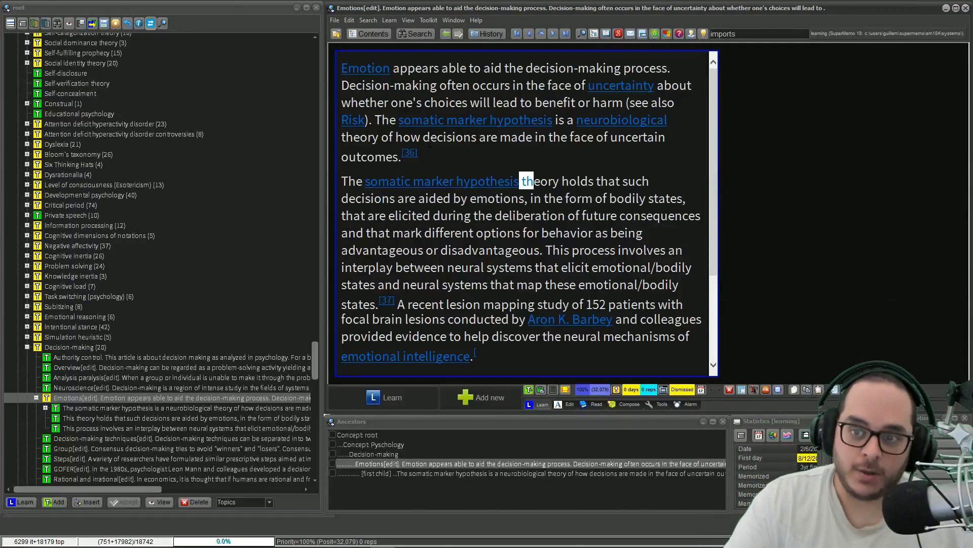
key("Right")
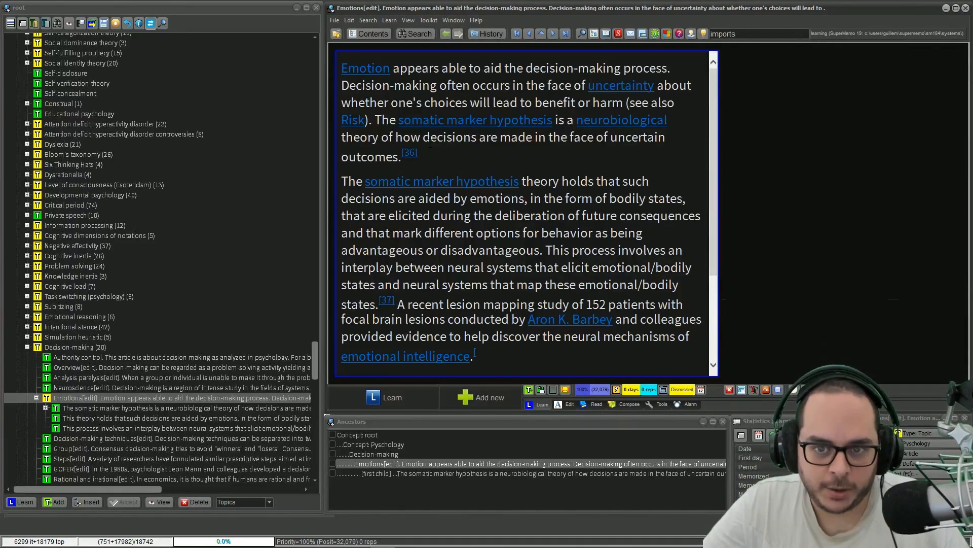
key("Left")
key("Left")
key("ctrl+shift+Right")
key("Delete")
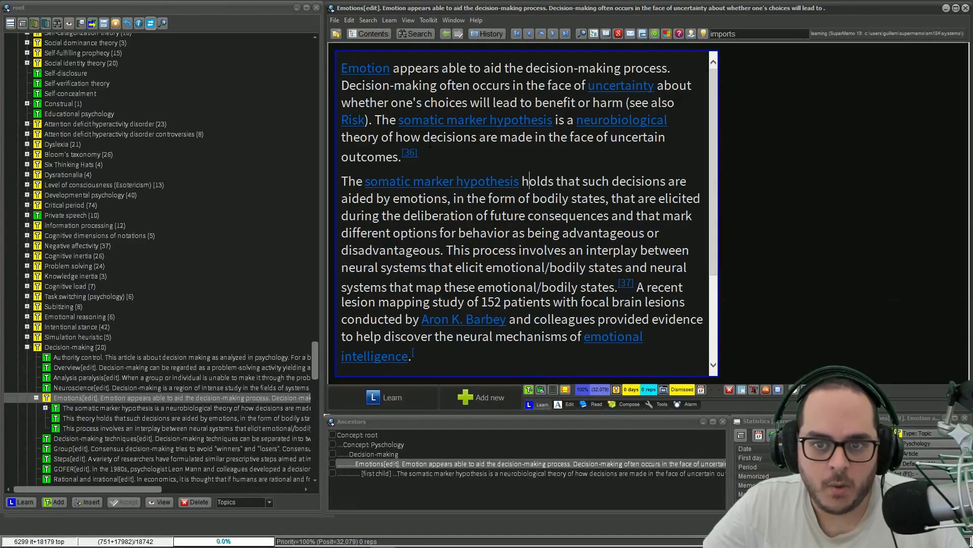
- Clarify "such decisions" in the new paragraph by adding "that are made in the face of uncertain outcomes" from the preceding sentence
key("ctrl+Right")
key("ctrl+Right")
key("ctrl+Right")
key("Left")
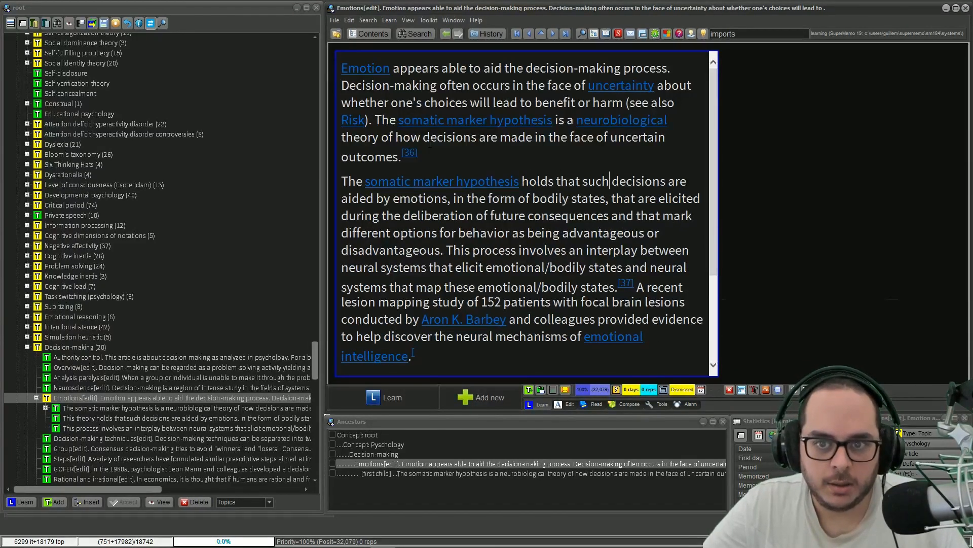
key("ctrl+shift+Left")
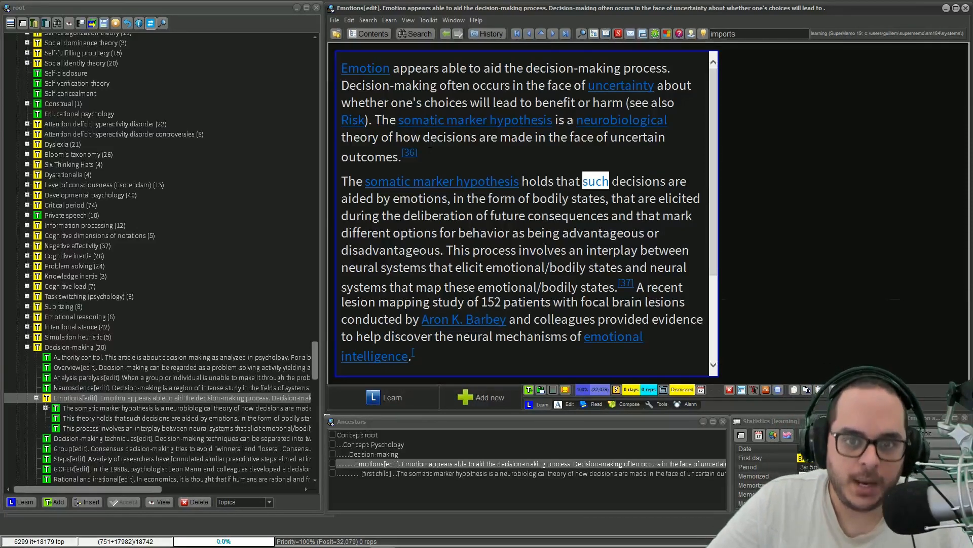
left_click(629, 138)
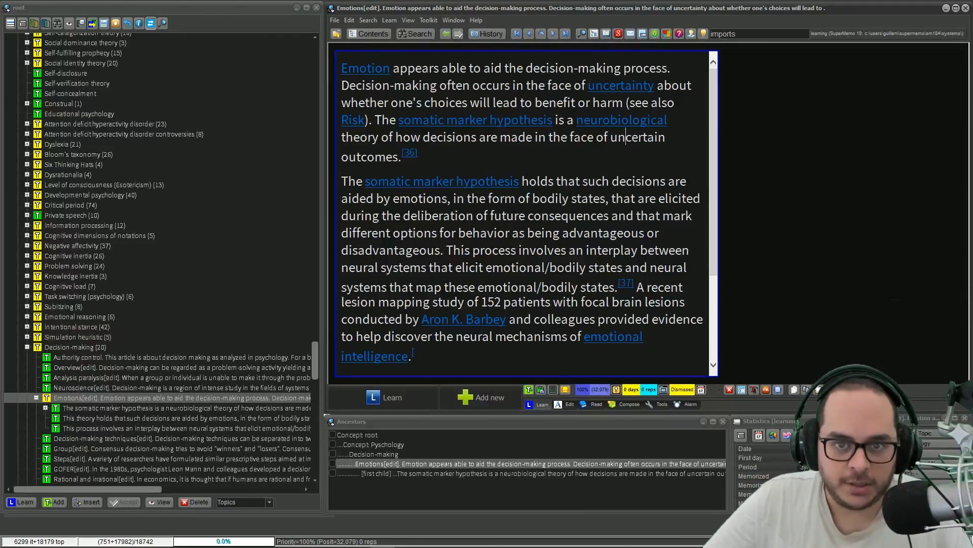
type("that")
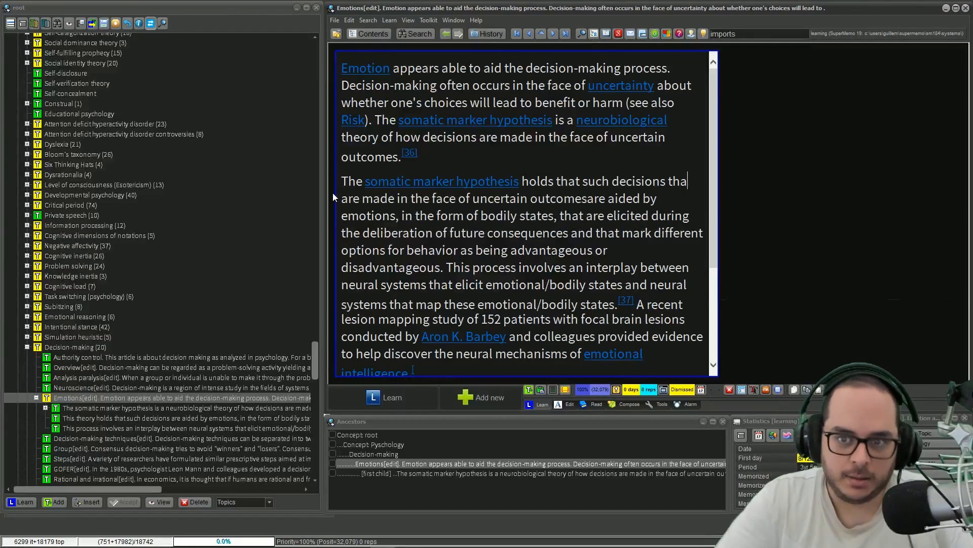
- Read through the reworded "The somatic marker hypothesis holds that such decisions" sentence to check how it reads with the added context
key("Right")
key("Right")
key("Right")
key("Right")
key("Right")
key("Right")
key("Right")
key("Right")
key("Right")
key("Right")
key("Right")
key("Right")
key("Right")
key("Right")
key("Right")
key("Right")
key("Right")
key("Right")
key("Right")
key("Right")
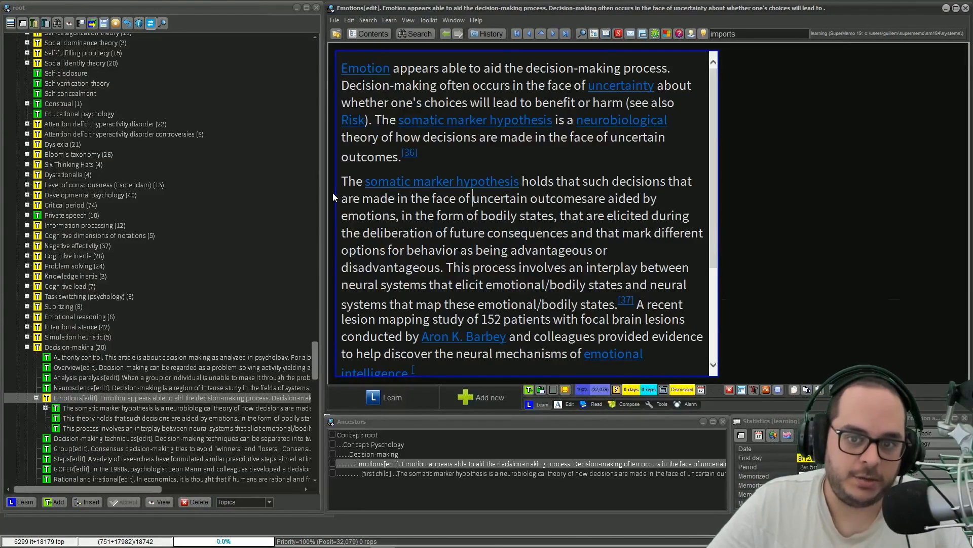
key("Right")
key("Right")
key("Right")
key("Right")
key("Right")
key("Right")
key("Right")
key("Right")
key("Right")
key("Right")
key("Right")
key("Right")
key("Right")
key("Right")
key("Right")
key("Right")
key("Right")
key("Right")
key("Right")
key("Right")
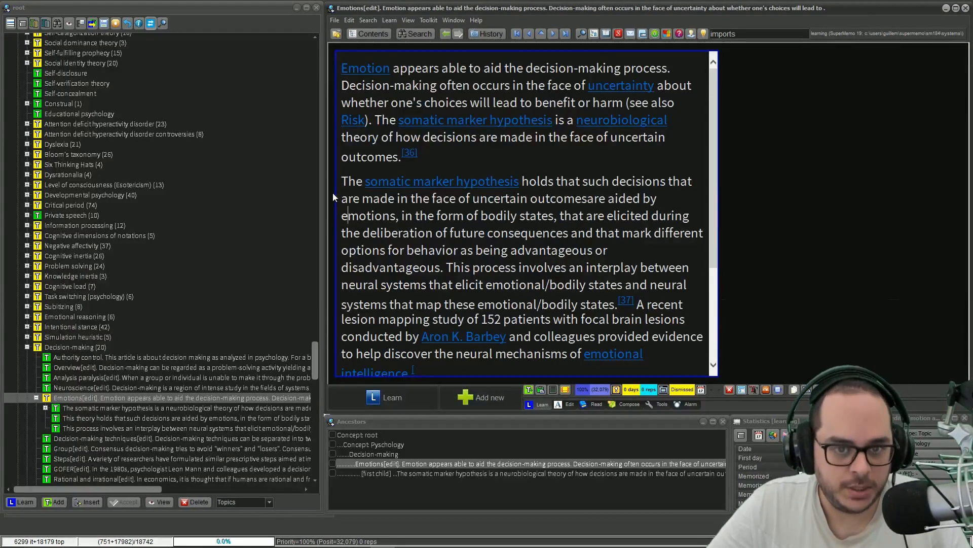
key("Right")
key("Right")
key("Right")
key("Right")
key("Right")
key("Right")
key("Right")
key("Right")
key("Right")
key("Right")
key("Right")
key("Right")
key("Right")
key("Right")
key("Right")
key("Right")
key("Right")
key("Right")
key("Right")
key("Right")
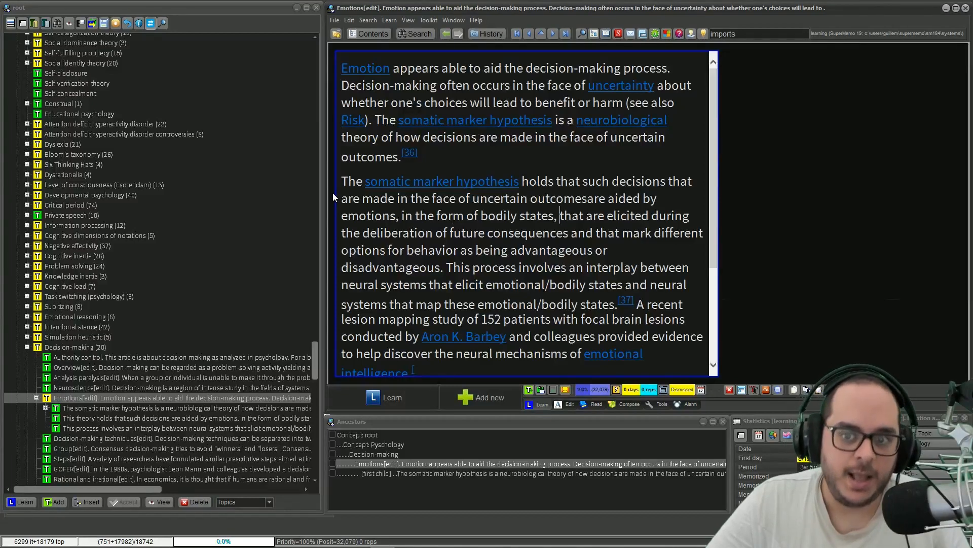
key("Right")
key("Right")
key("Right")
key("Right")
key("Right")
key("Right")
key("Right")
key("Right")
key("Right")
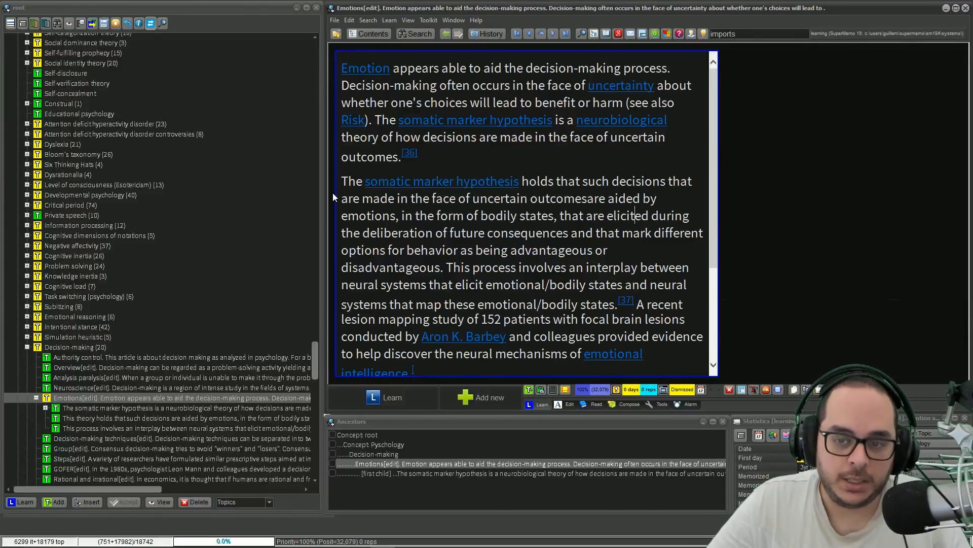
key("Right")
key("Right")
key("Right")
key("Right")
key("Right")
key("Right")
key("Right")
key("Right")
key("Right")
key("Right")
key("Right")
key("Right")
key("Right")
key("Right")
key("Right")
key("Right")
key("Right")
key("Right")
key("Right")
key("Right")
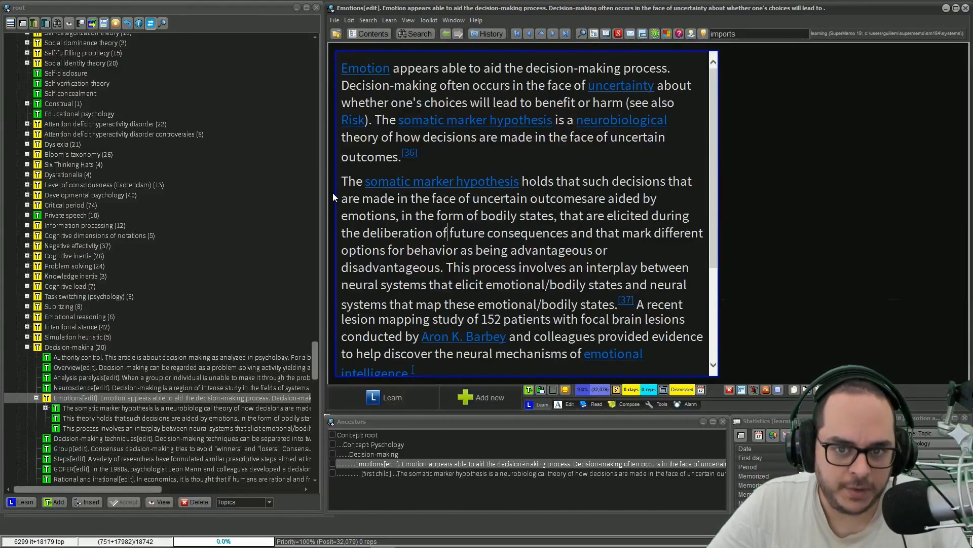
key("Right")
key("Right")
key("Right")
key("Right")
key("Right")
key("Right")
key("Right")
key("Right")
key("Right")
key("Right")
key("Right")
key("Right")
key("Right")
key("Right")
key("Right")
key("Right")
key("Right")
key("Right")
key("Right")
key("Right")
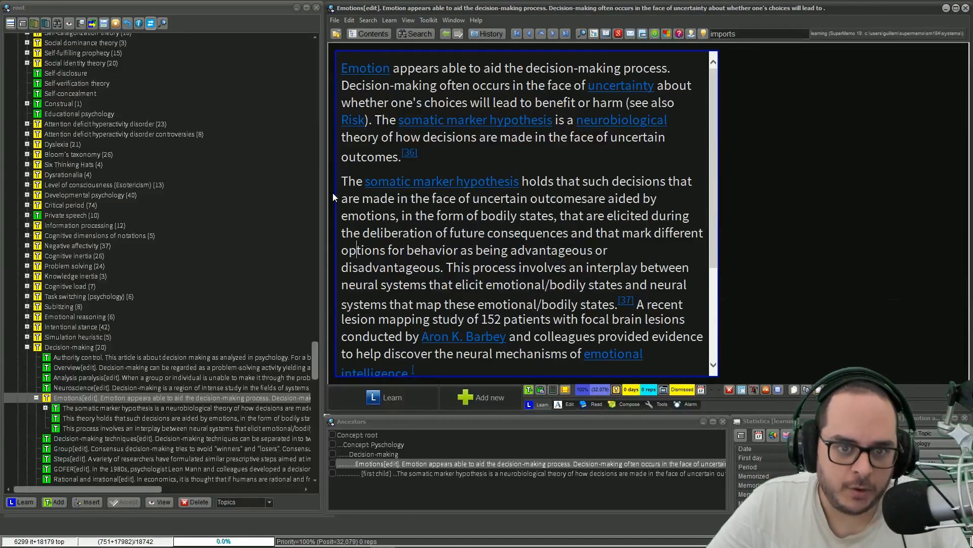
key("Right")
key("Right")
key("Right")
key("Right")
key("Right")
key("Right")
key("Right")
key("Right")
key("Right")
key("Right")
key("Right")
key("Right")
key("Right")
key("Right")
key("Right")
key("Right")
key("Right")
key("Right")
key("Right")
key("Right")
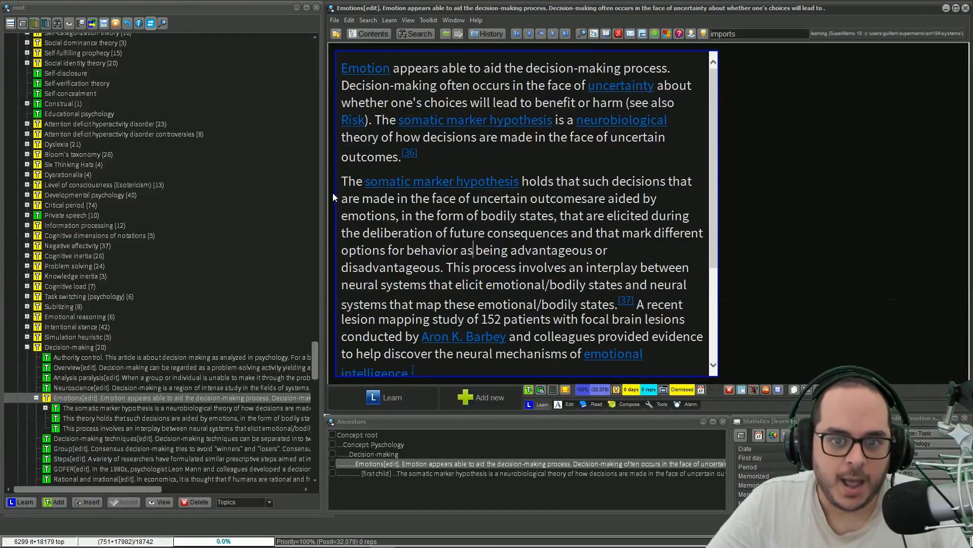
key("Right")
key("Right")
key("Right")
key("Right")
key("Right")
key("Right")
key("Right")
key("Right")
key("Right")
key("Right")
key("Right")
key("Right")
key("Right")
key("Right")
key("Right")
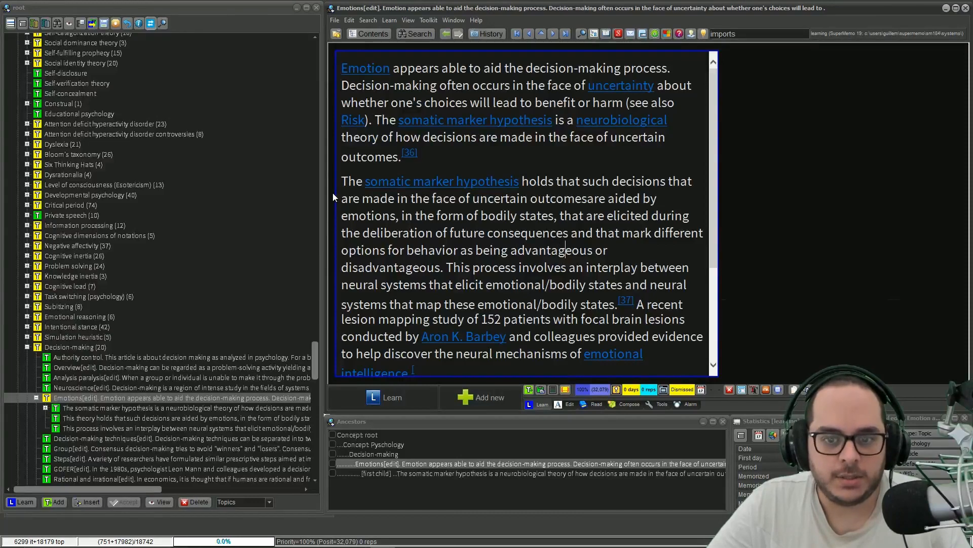
key("Right")
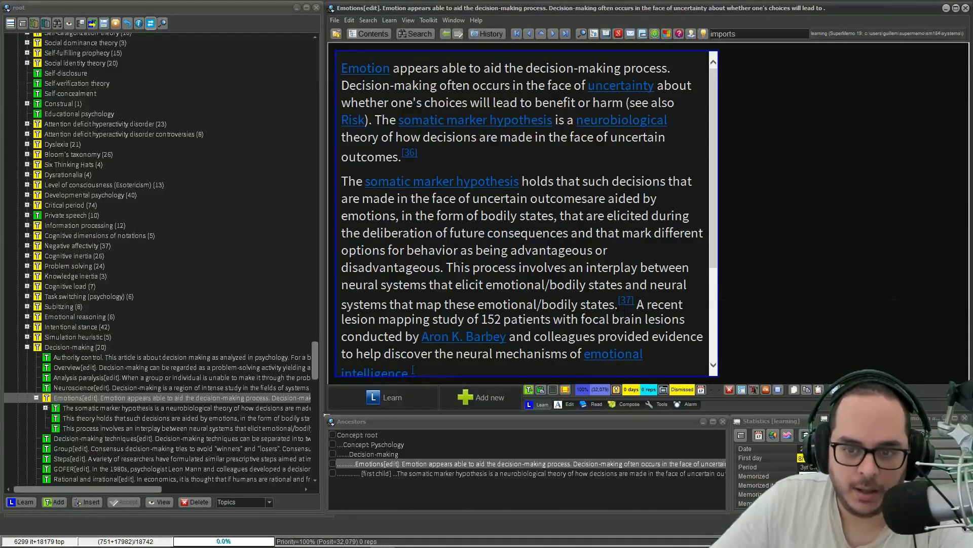
- Extract the passage from "The somatic marker hypothesis holds" through "map these emotional/bodily states" in the Emotions topic
left_click_drag(616, 304, 333, 184)
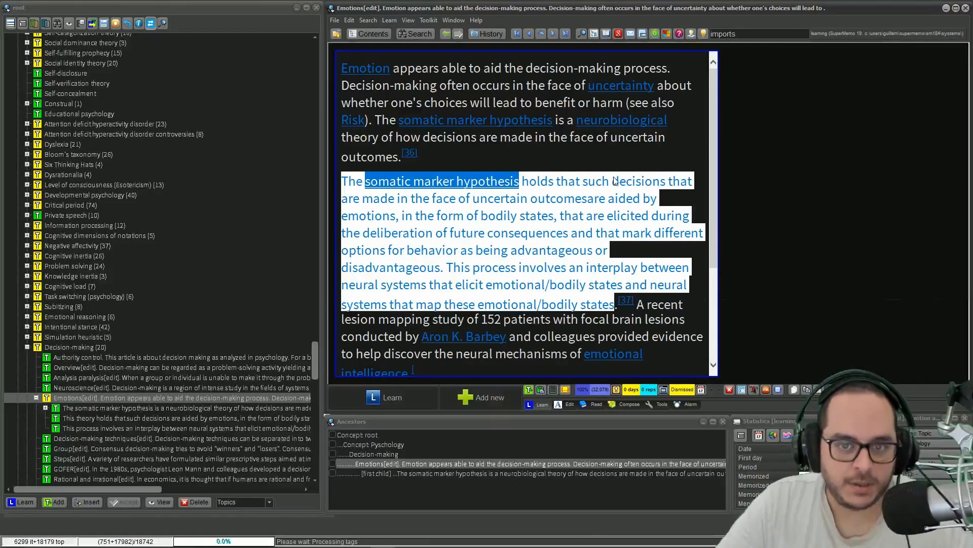
key("alt+x")
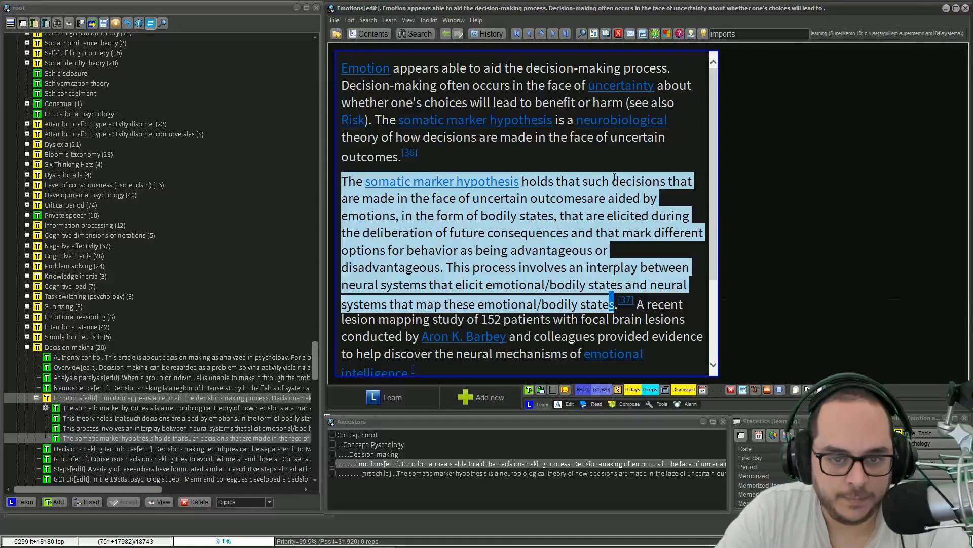
- Go to the Mirror neurons topic and select the sentence from "Research on mirror neurons" through "emotion sharing empathy"
key("alt+Left")
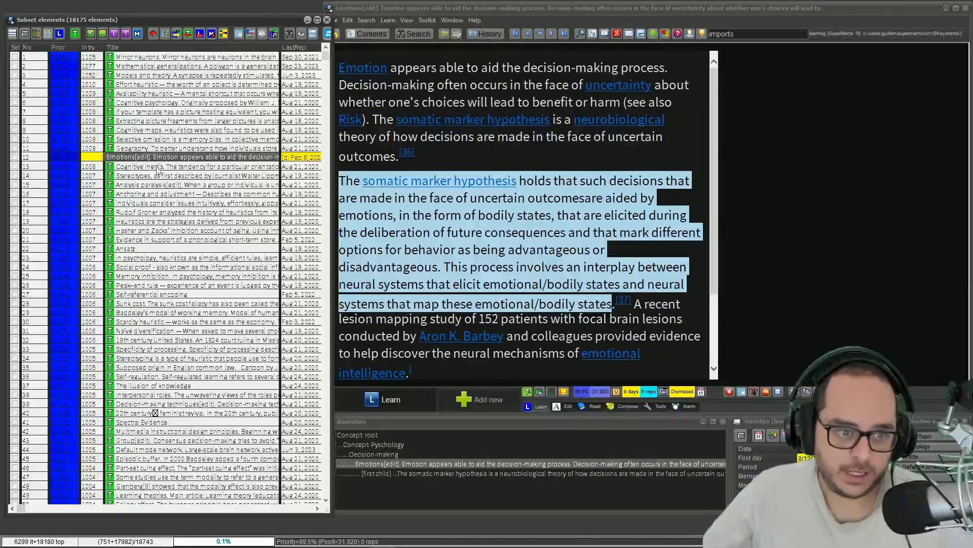
key("alt+Left")
key("alt+Left")
left_click(580, 165)
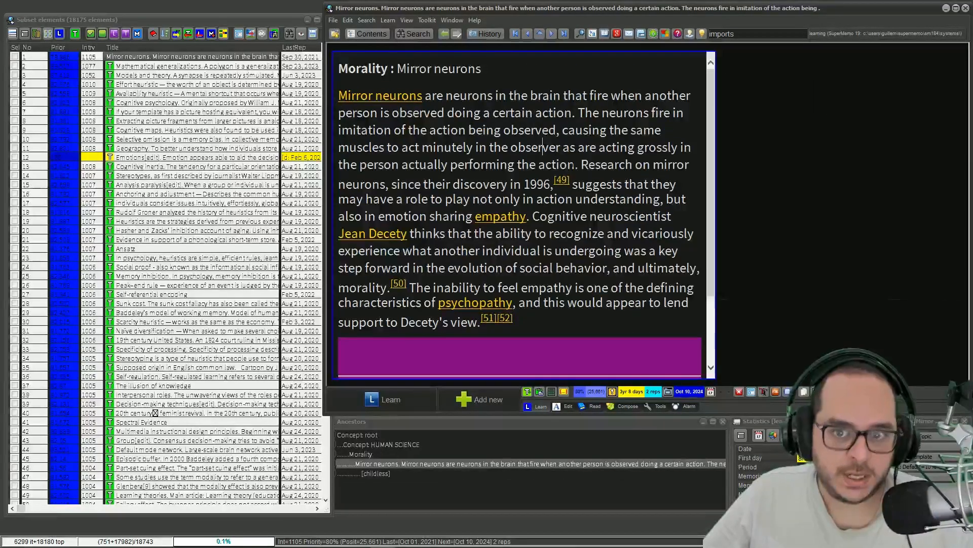
left_click_drag(580, 165, 530, 219)
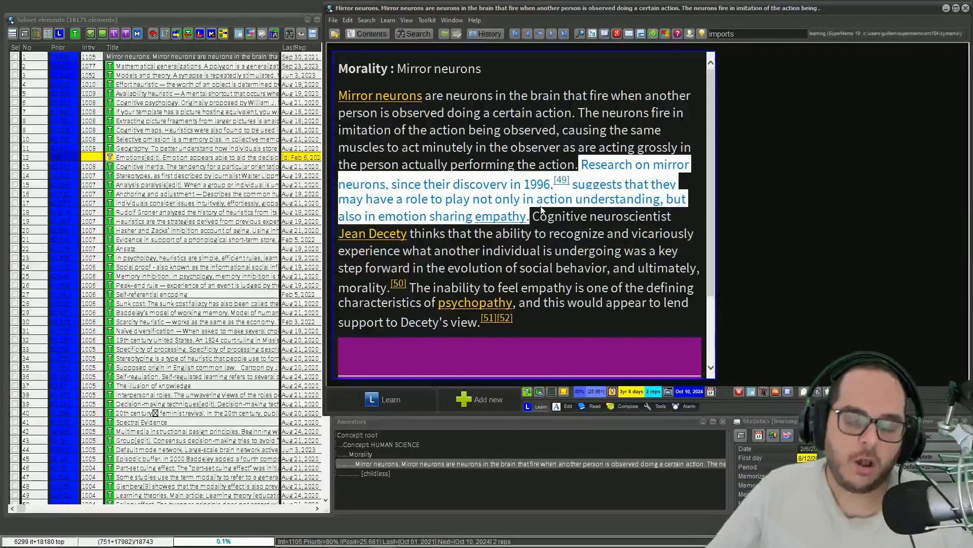